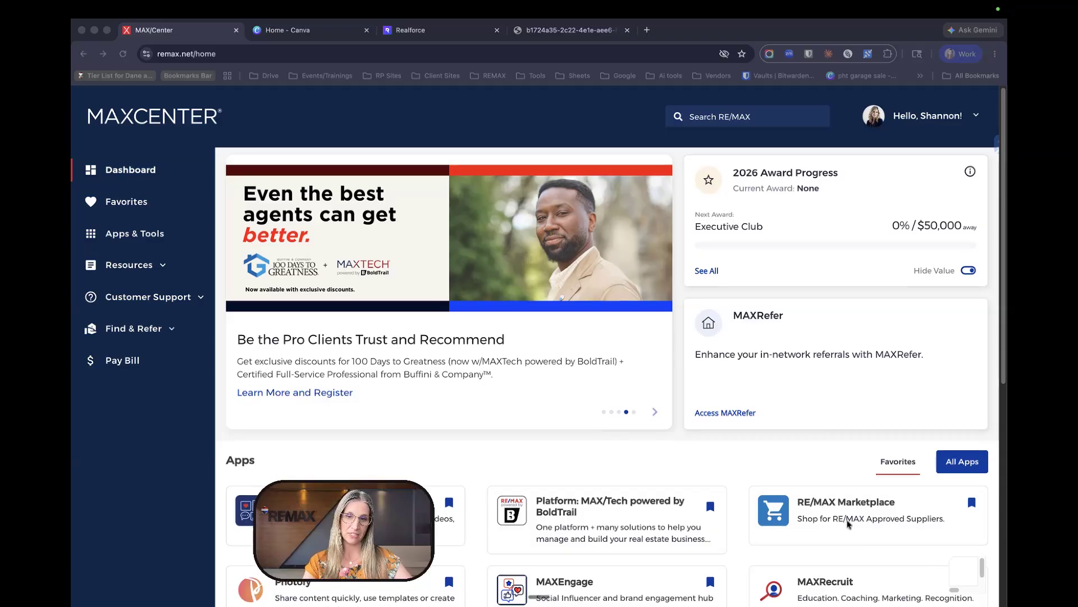
- Launch Marketing Studio from MAX/Center's All Apps list so Realforce opens in a new tab
scroll(848, 524, down, 3)
scroll(850, 525, down, 2)
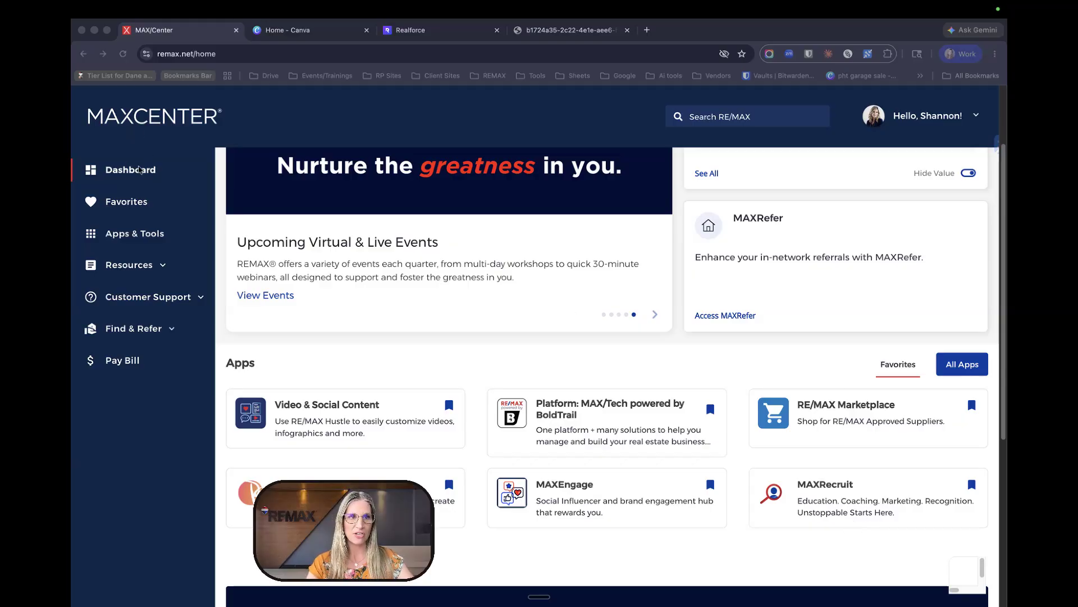
click(961, 368)
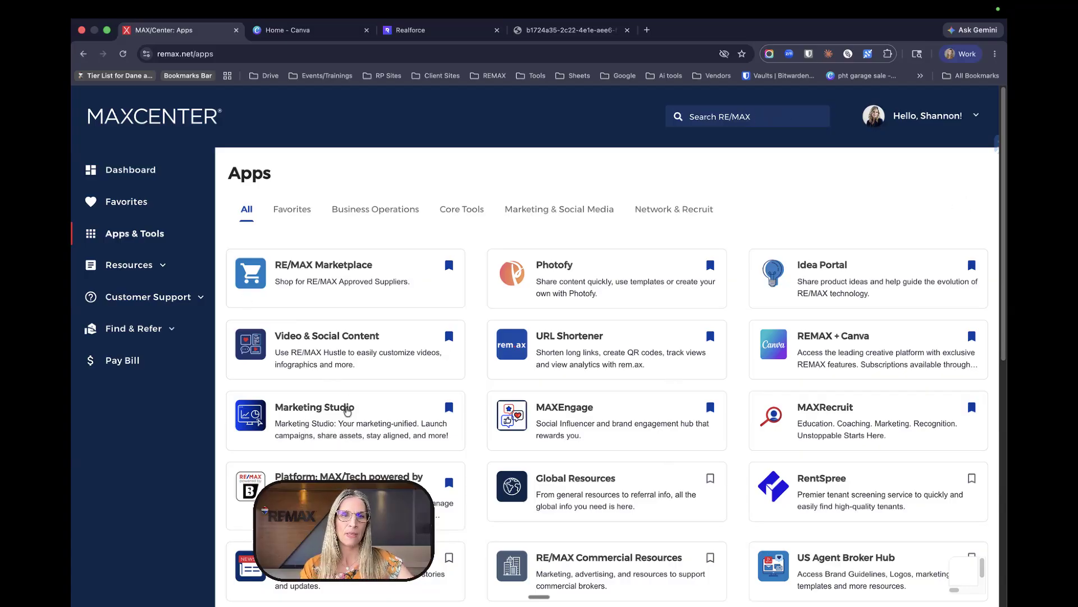
click(348, 411)
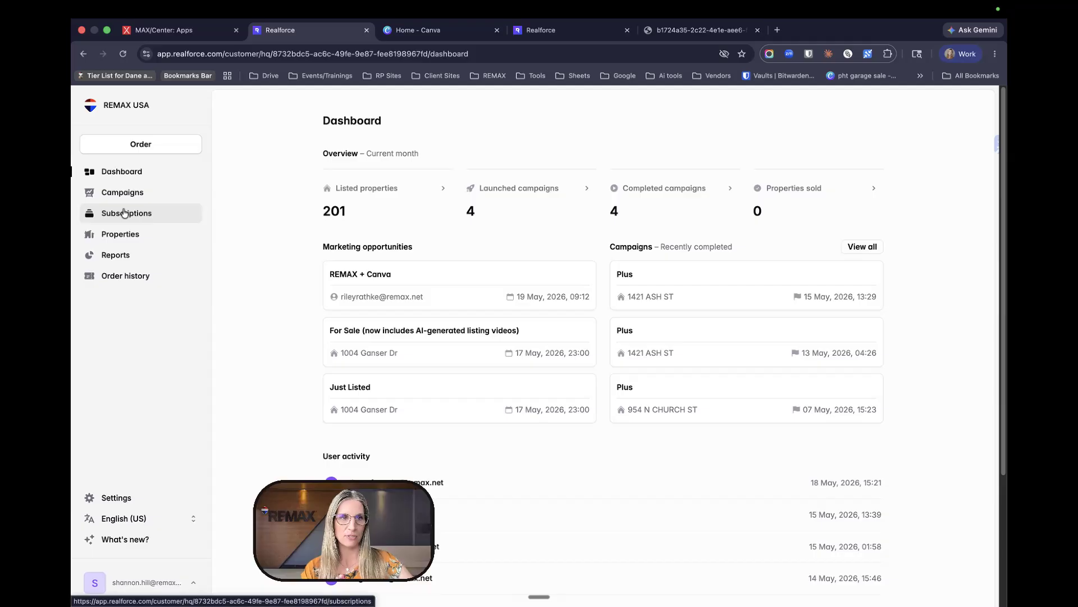
- Confirm REMAX + Canva is active at $149 annually in Subscriptions, then return to MAX/Center Apps
click(125, 213)
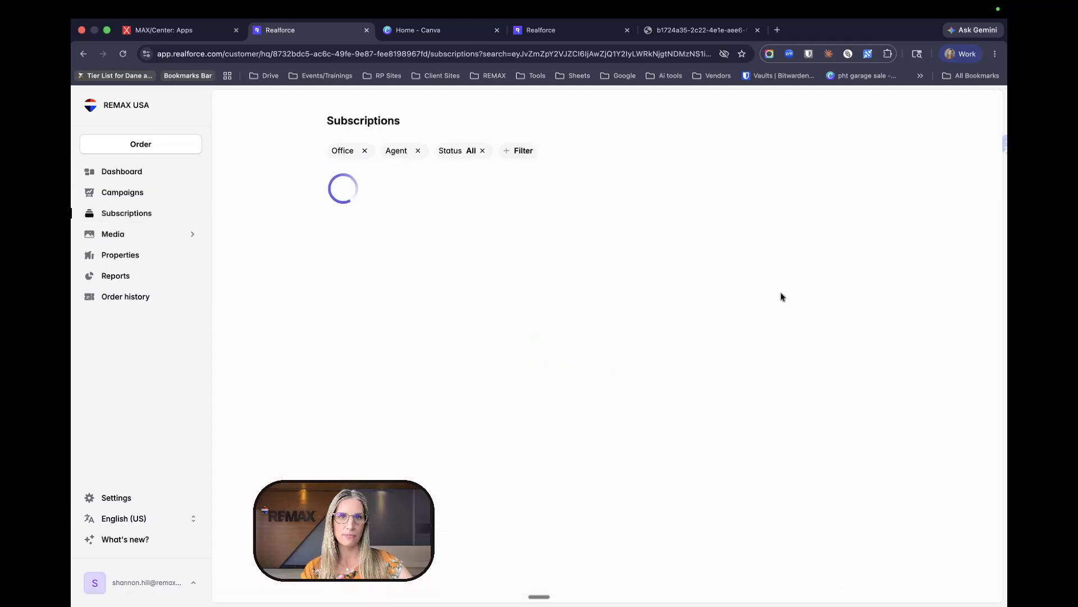
scroll(756, 402, down, 8)
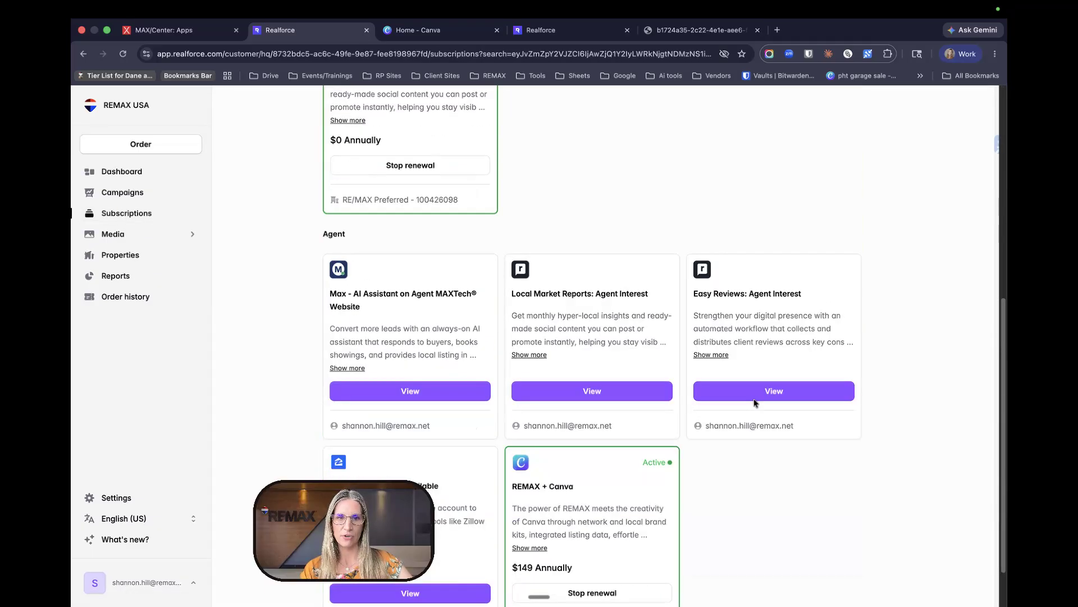
scroll(755, 403, down, 1)
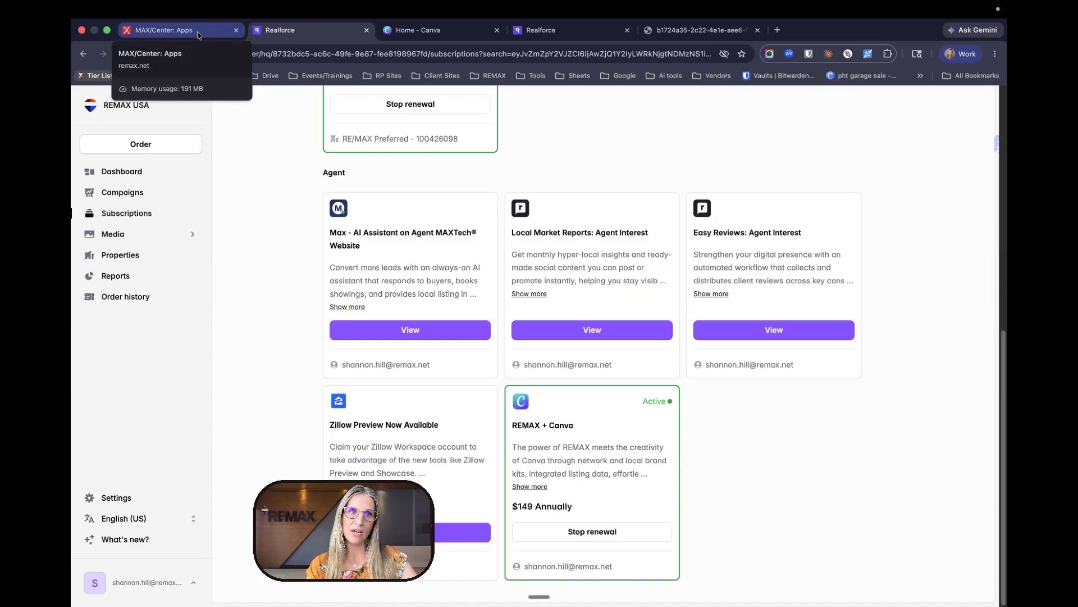
click(197, 35)
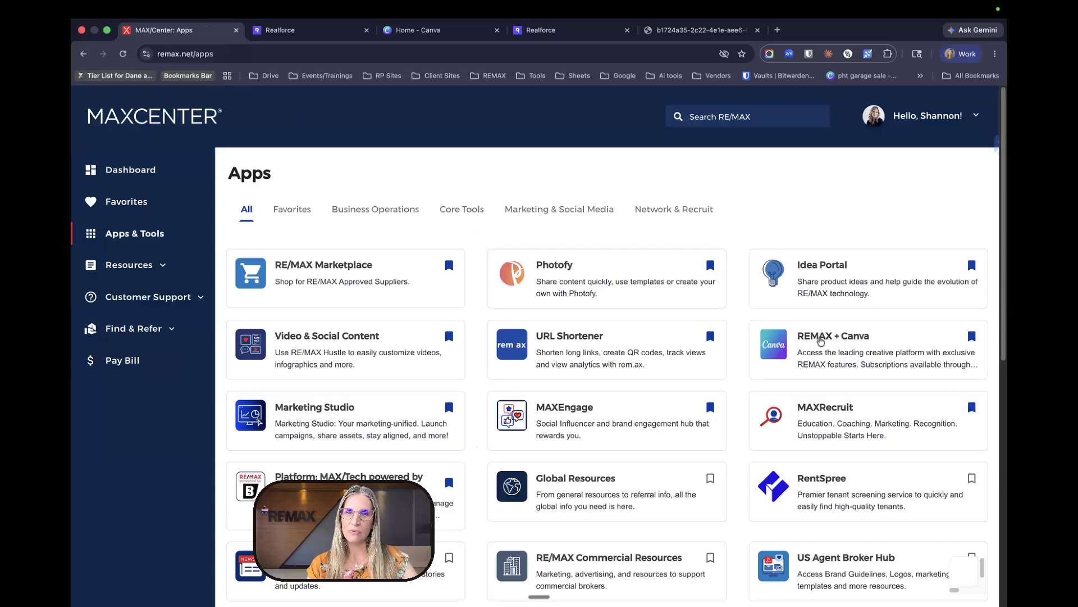
- Launch the REMAX + Canva app to sign in to the Canva home page
click(822, 344)
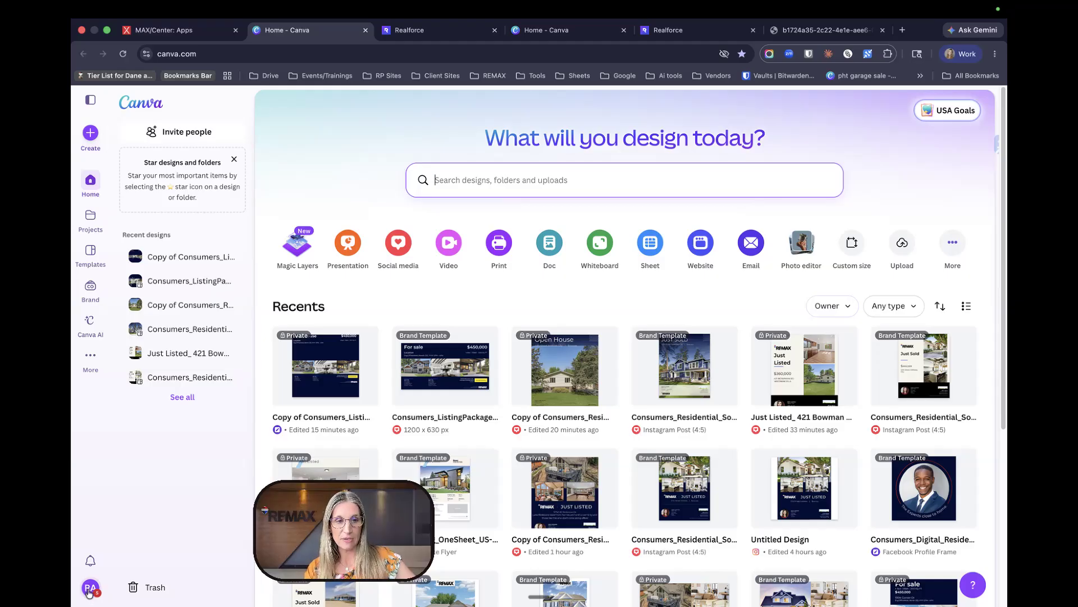
click(89, 589)
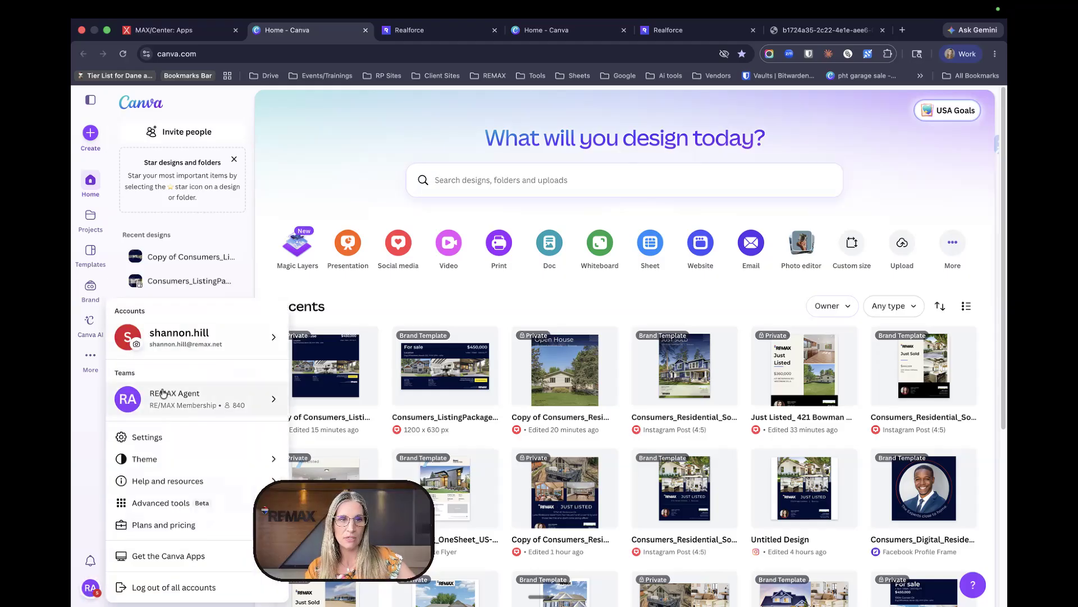
mouse_move(163, 394)
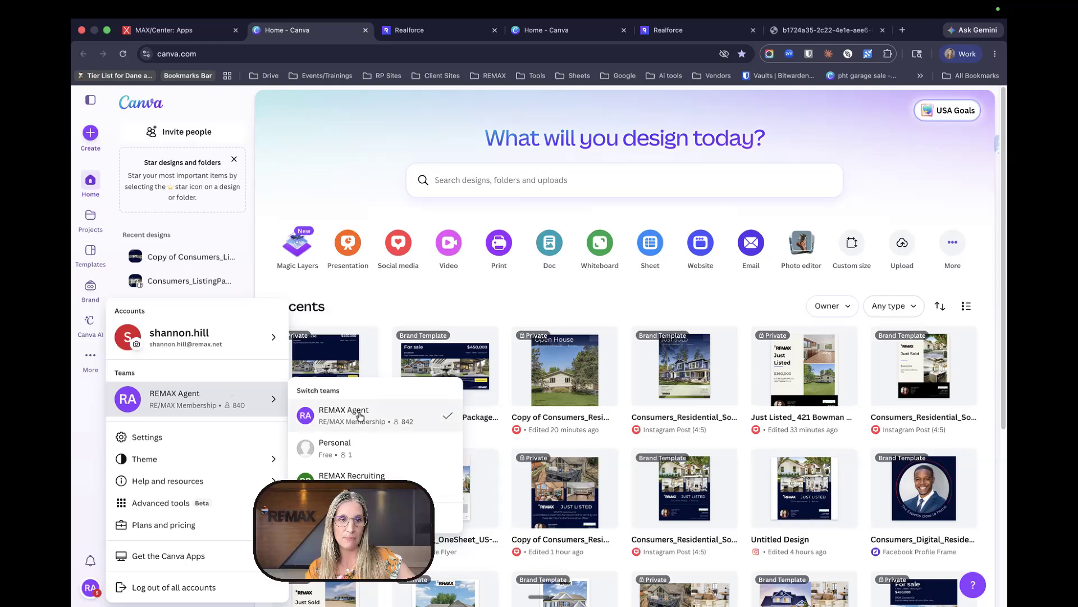
click(336, 158)
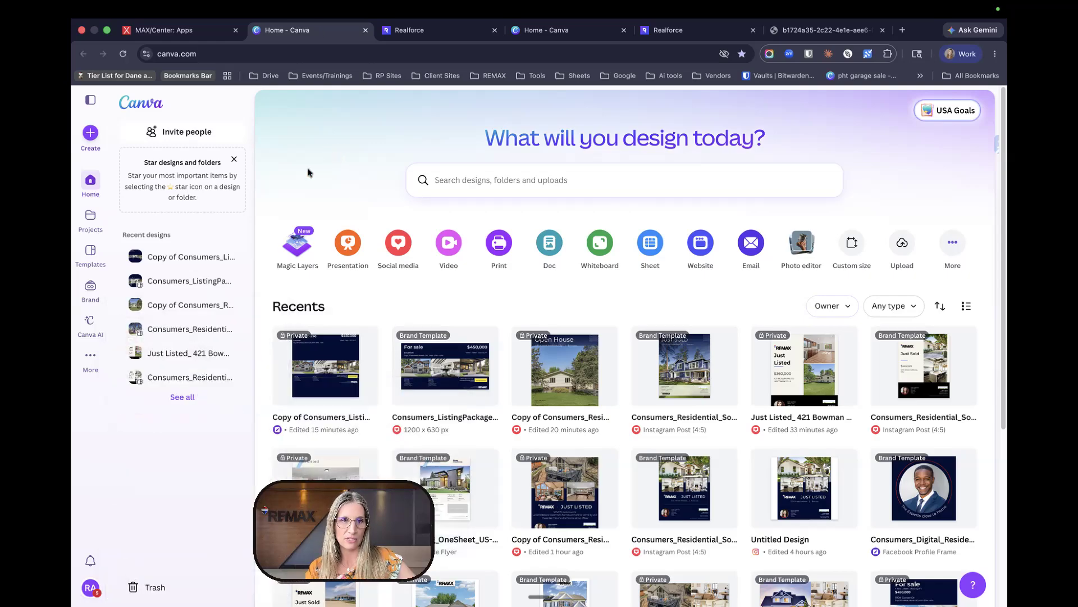
click(91, 289)
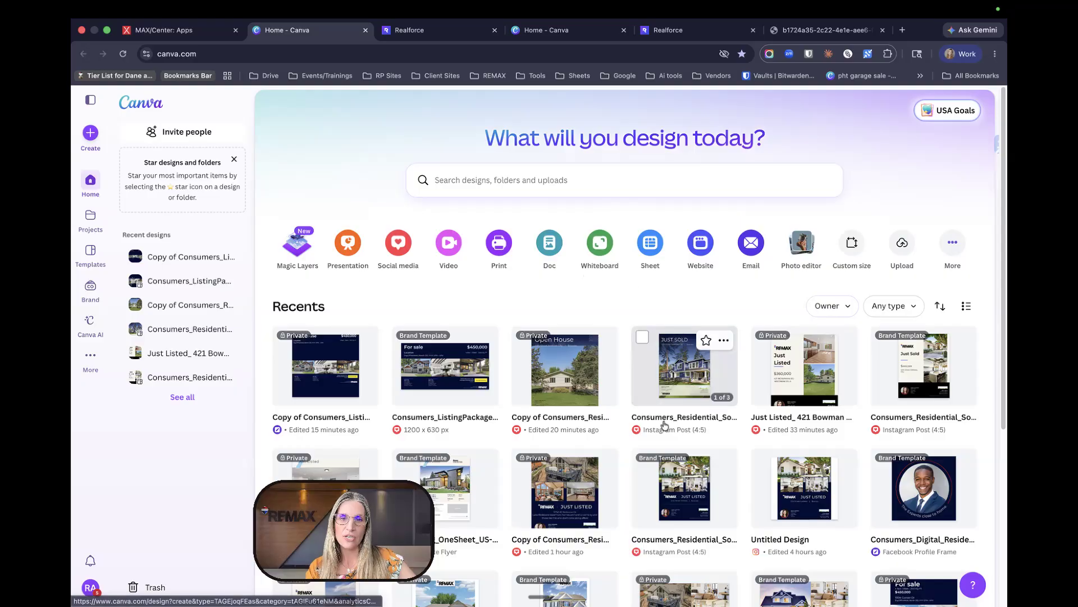
scroll(663, 415, down, 10)
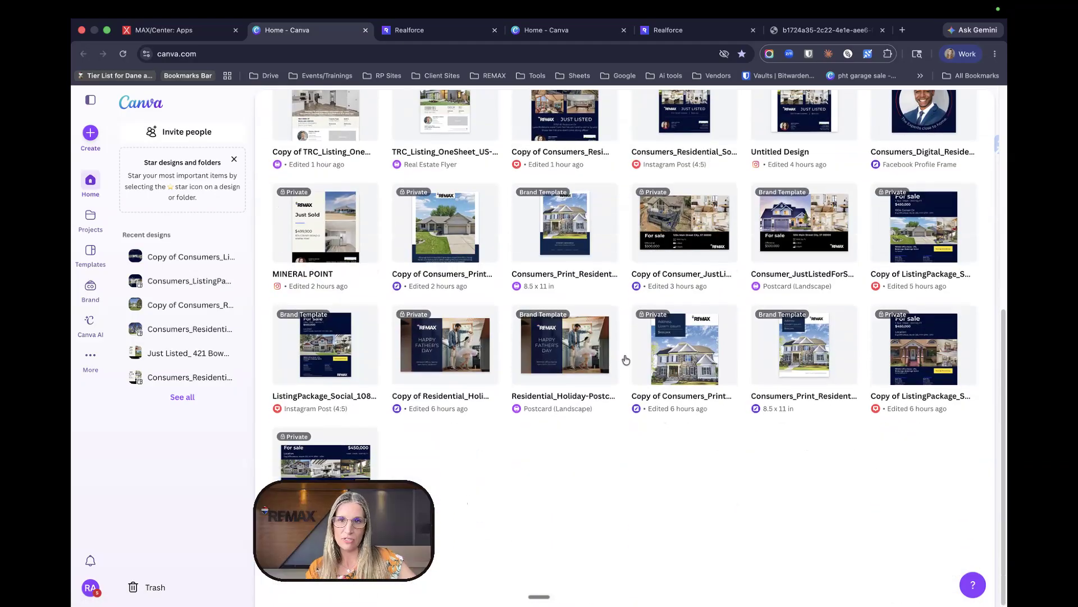
scroll(706, 402, up, 10)
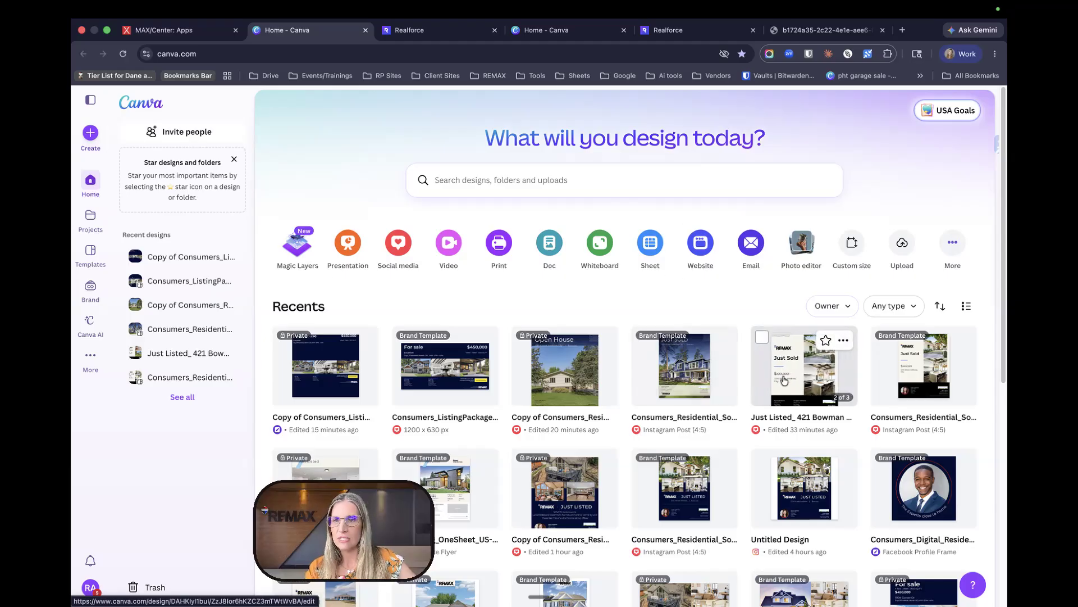
scroll(785, 377, down, 7)
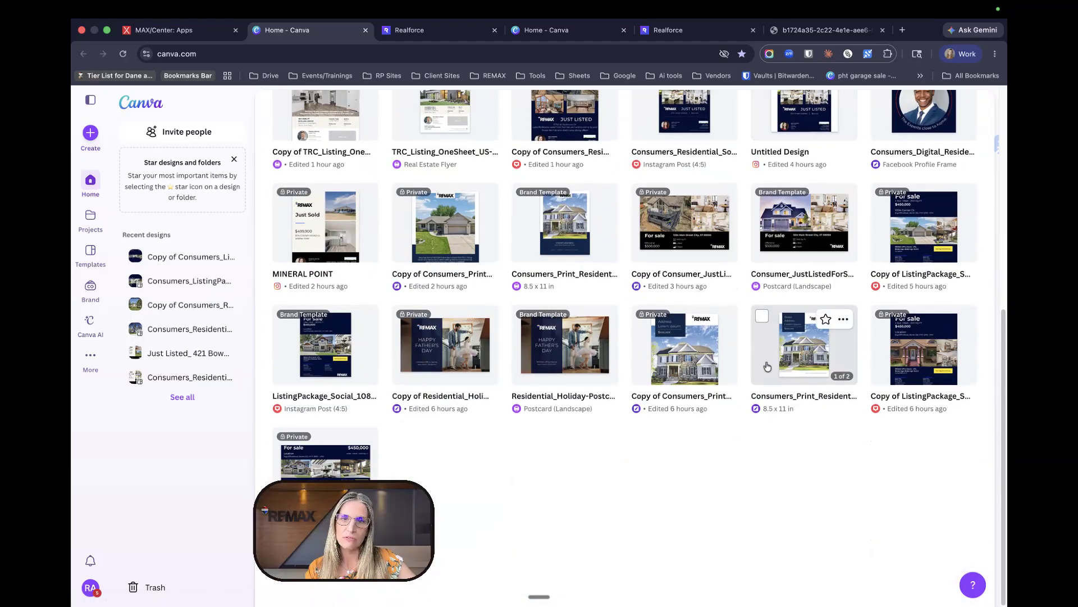
scroll(616, 333, up, 7)
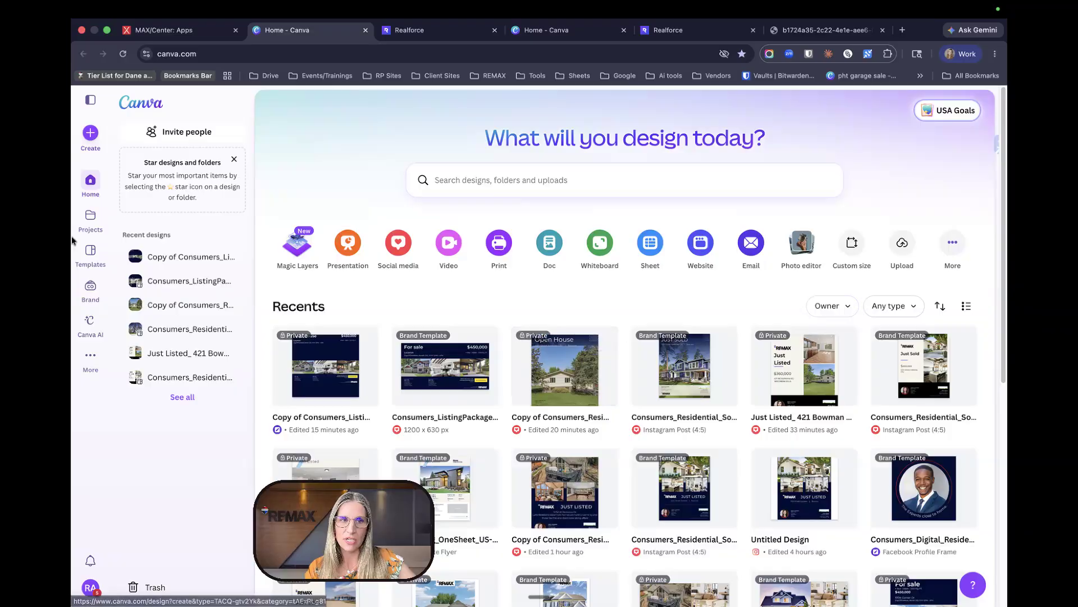
- Browse the REMAX Brand Templates grid of holiday postcards, Instagram posts and residential templates
click(90, 290)
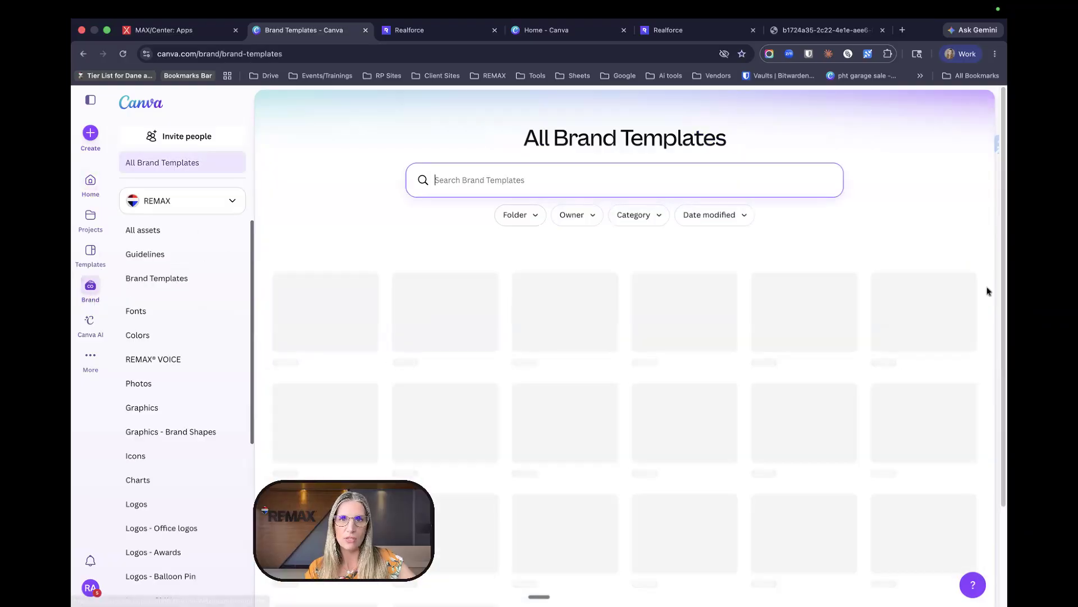
scroll(758, 377, down, 10)
scroll(758, 377, down, 5)
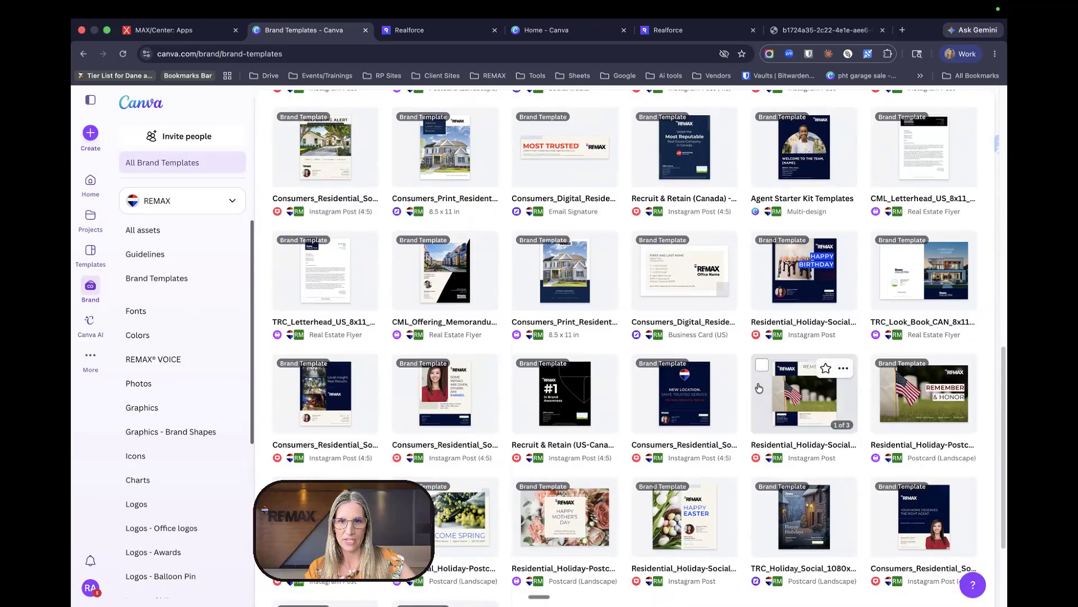
scroll(832, 396, down, 6)
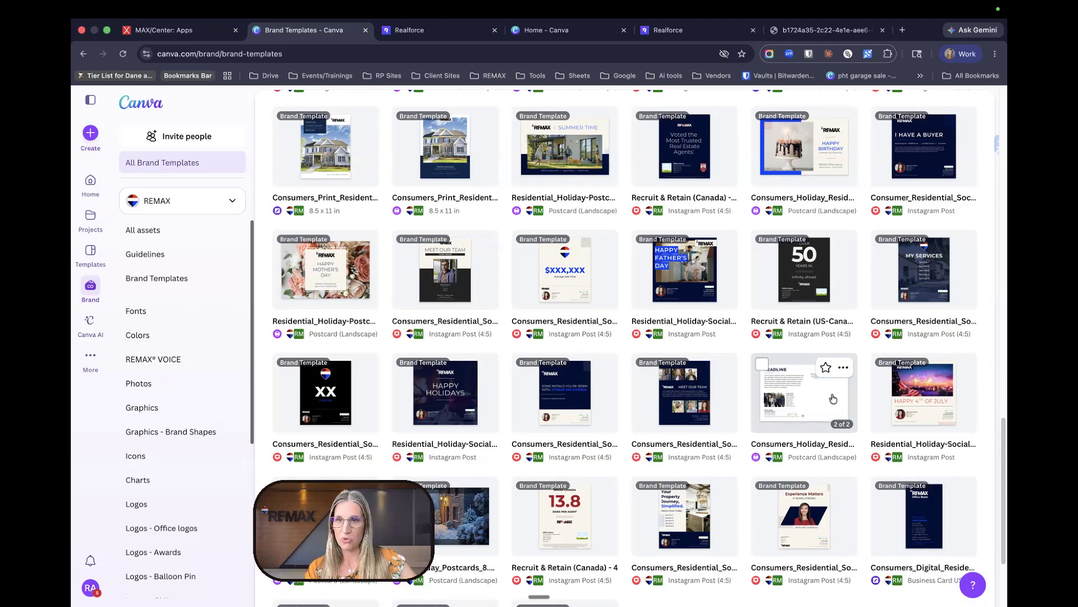
scroll(835, 394, down, 2)
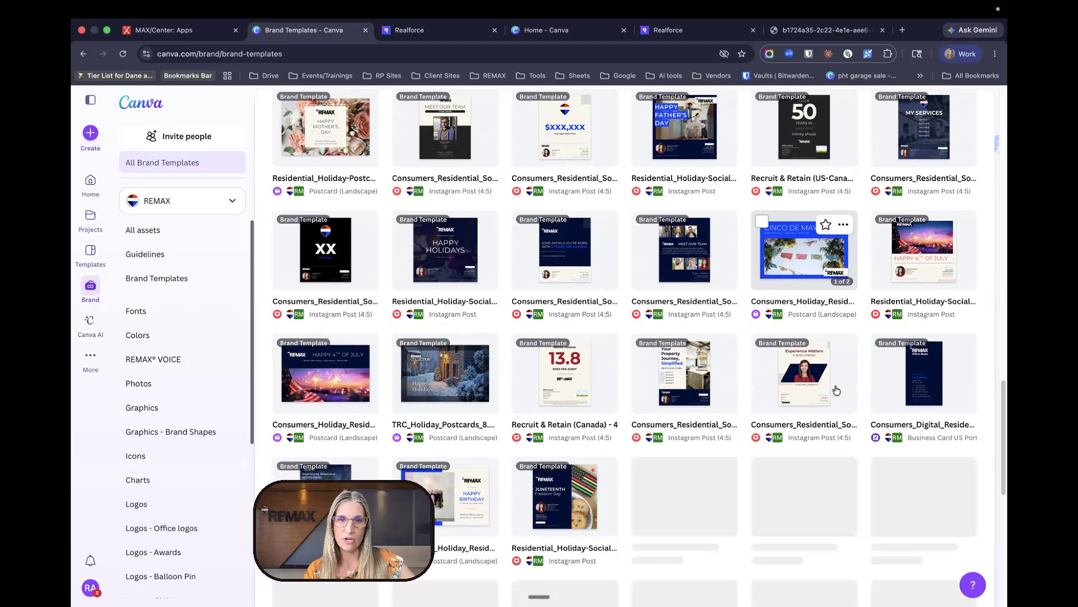
scroll(836, 389, down, 4)
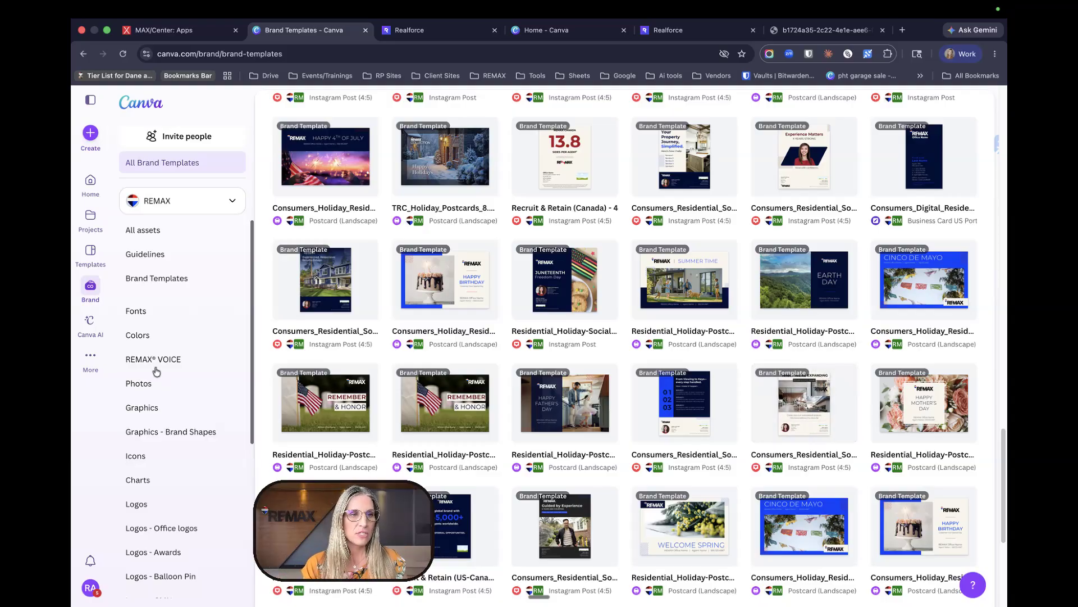
click(92, 355)
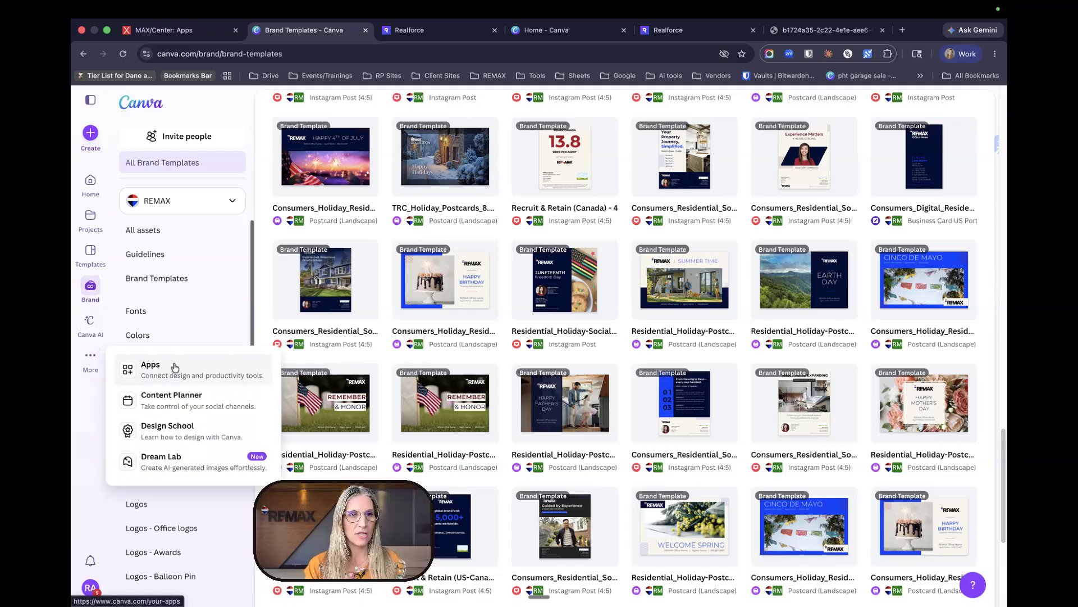
- Search the Apps directory for 'remax' and review the REMAX Data App details
click(155, 370)
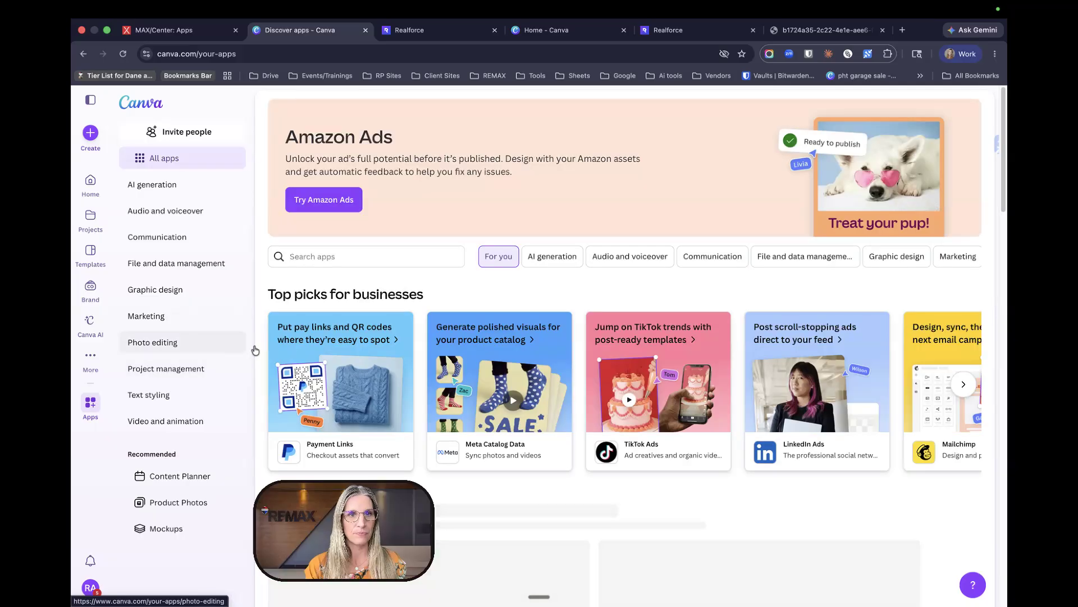
click(355, 258)
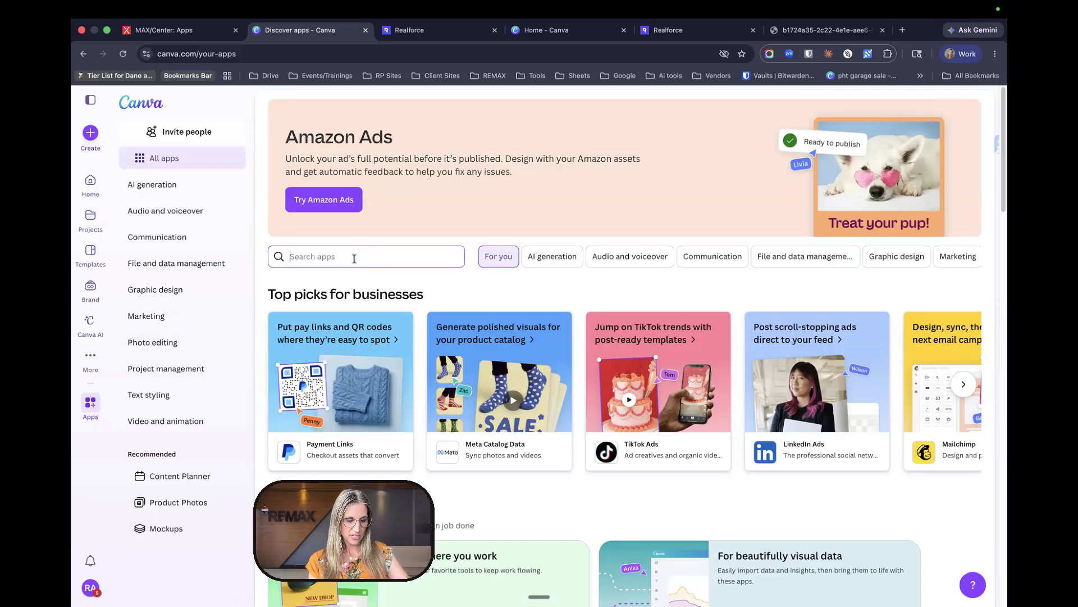
text(remax)
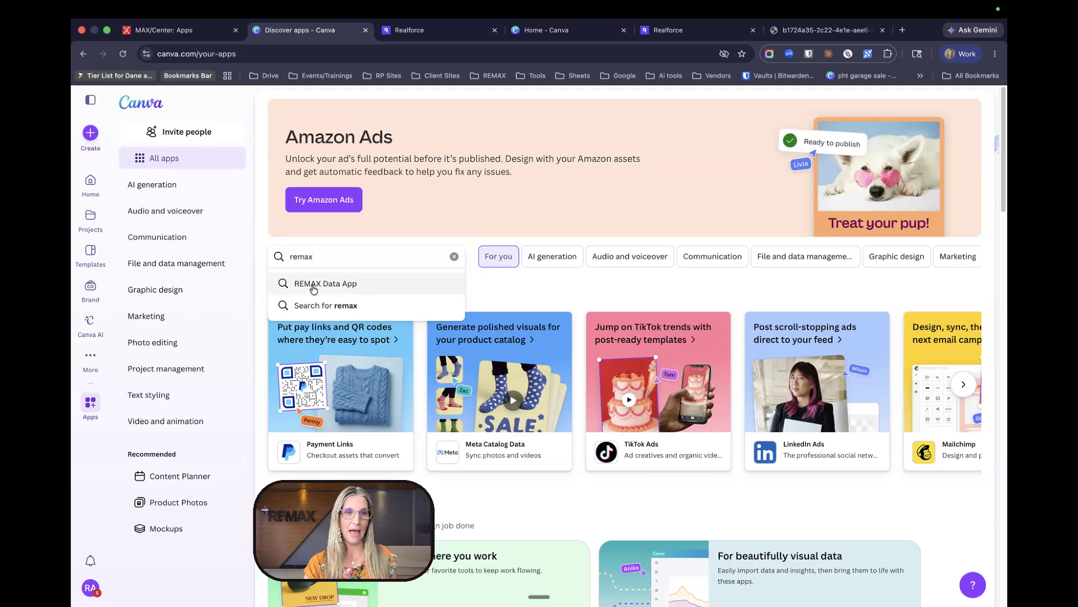
click(313, 287)
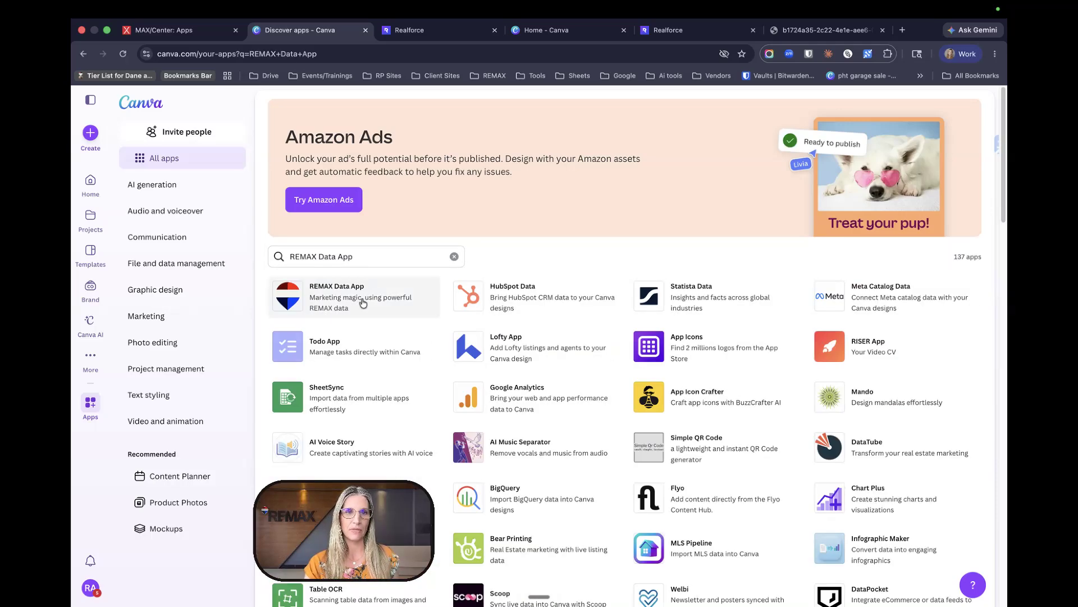
click(363, 304)
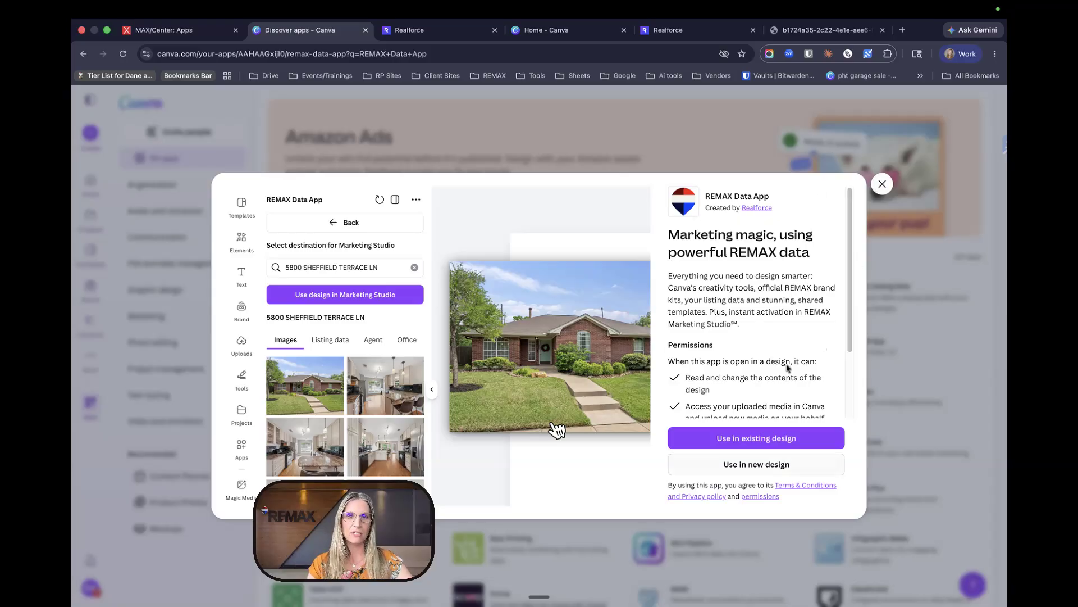
click(883, 183)
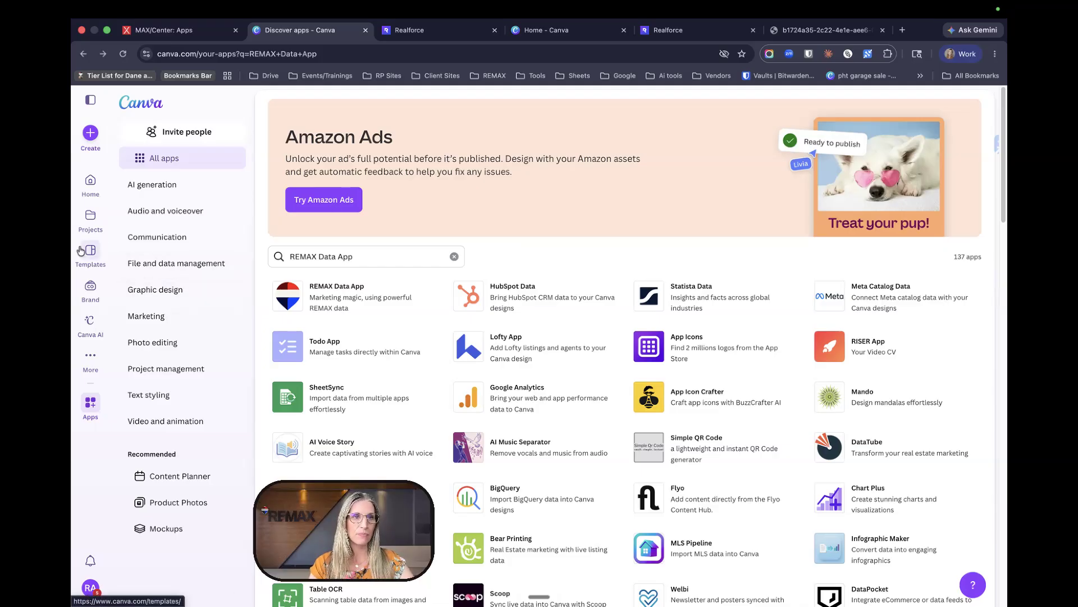
- Filter the brand templates to the Instagram Post category
click(92, 297)
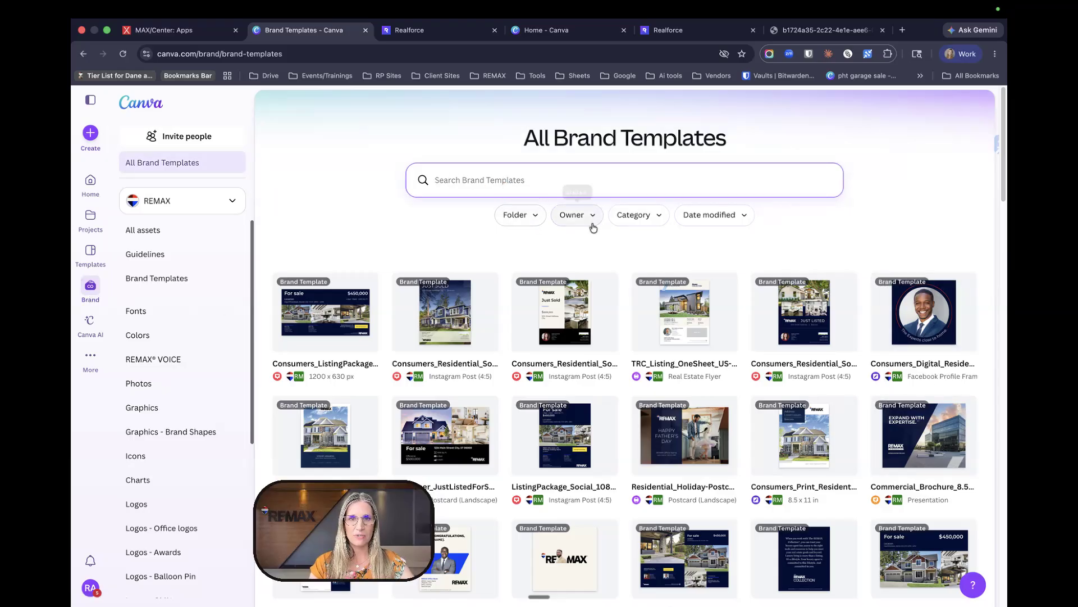
click(659, 217)
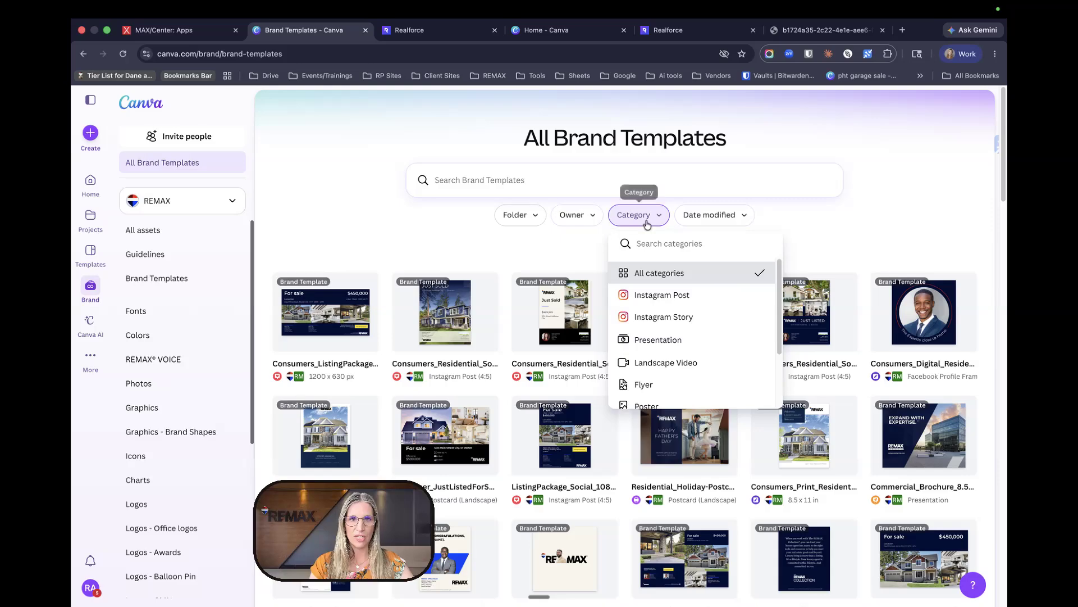
click(663, 296)
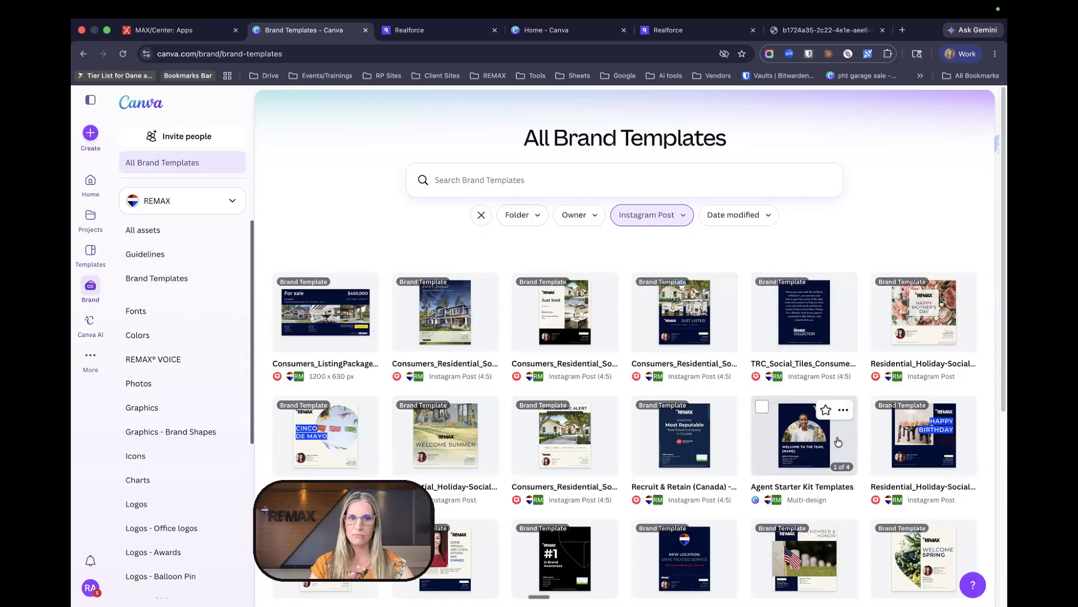
scroll(685, 449, down, 2)
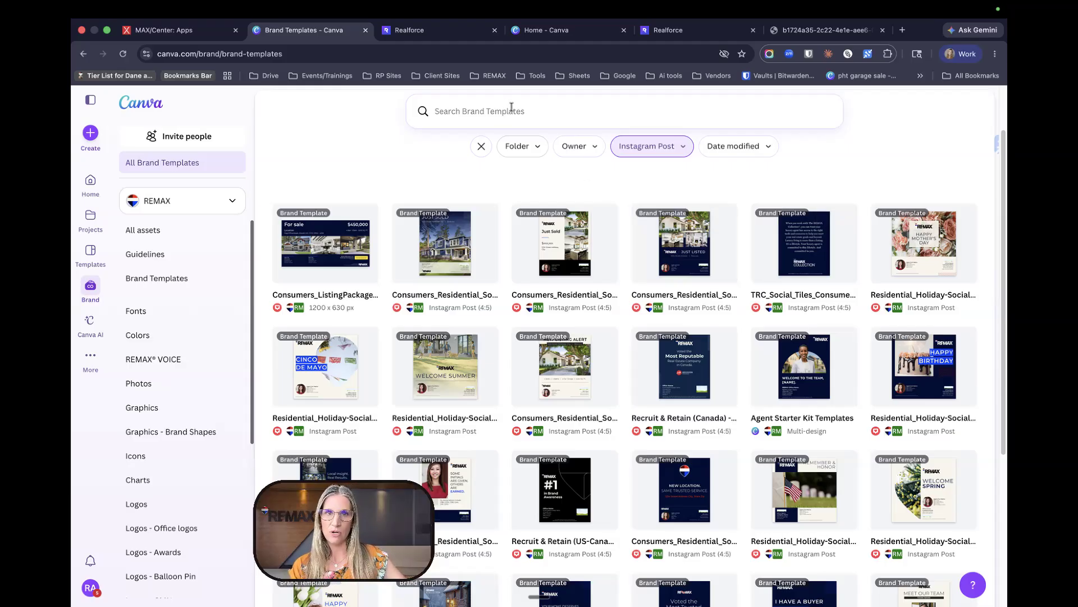
- Search 'for sale' and preview the ListingPackage_Social_1080x1350(Vertical) template
click(512, 107)
text(justy l)
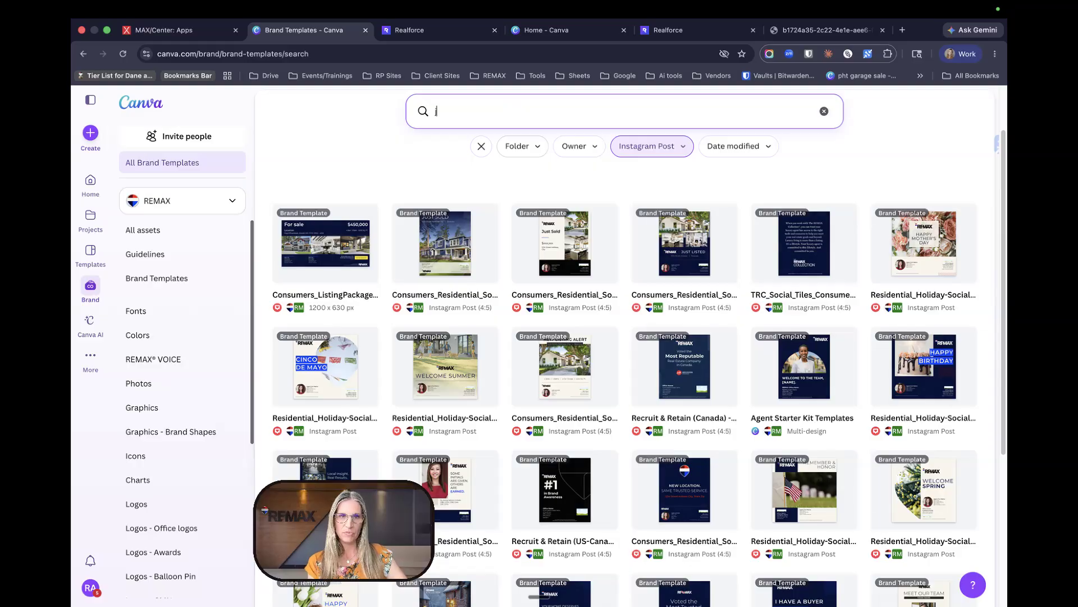
key(BackSpace)
key(BackSpace)
key(BackSpace)
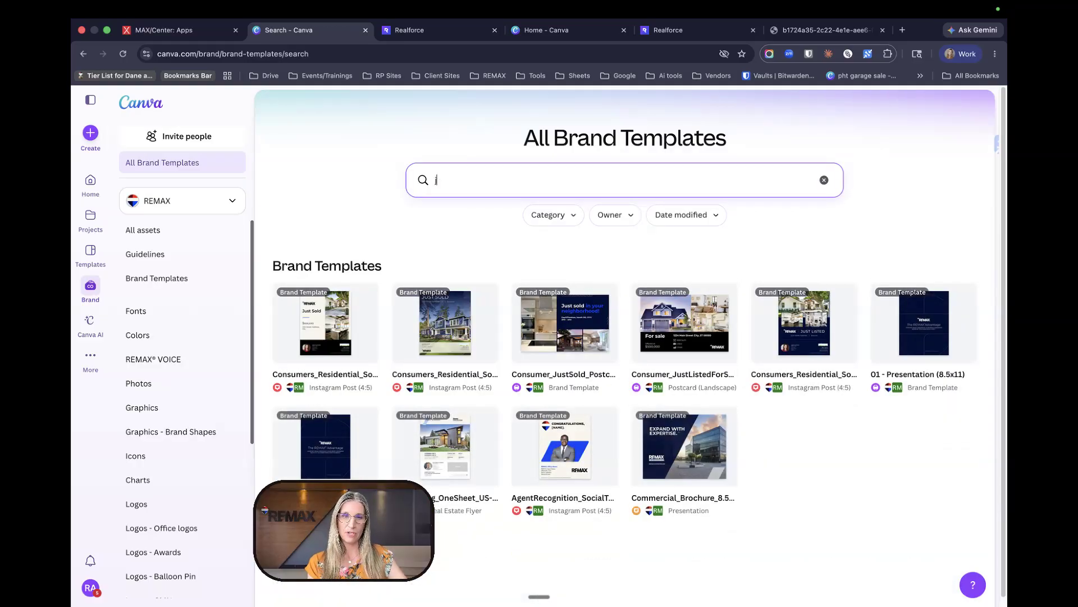
text(for sale)
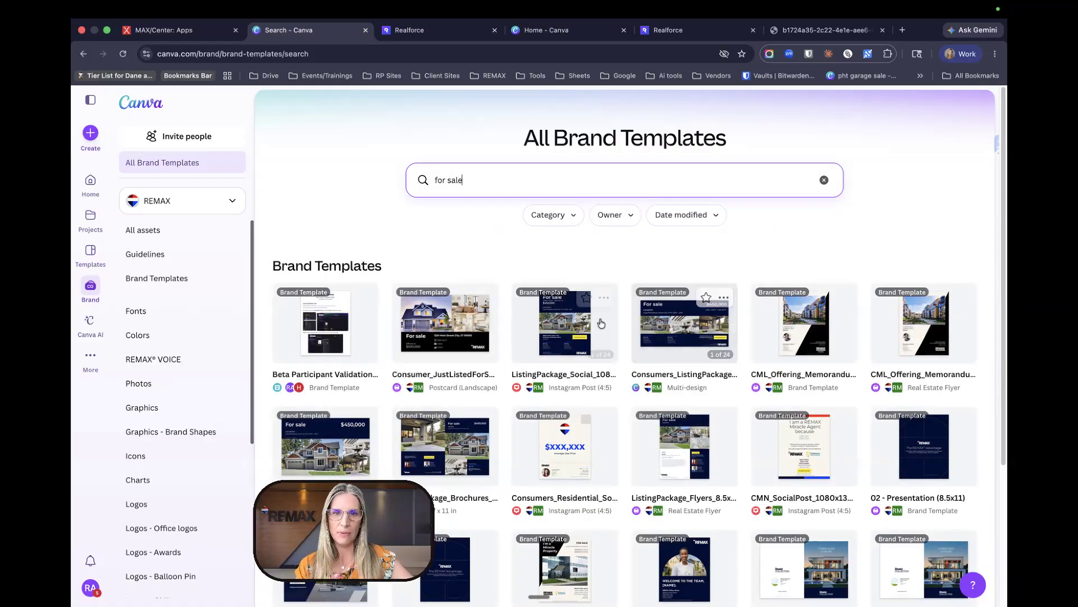
click(579, 326)
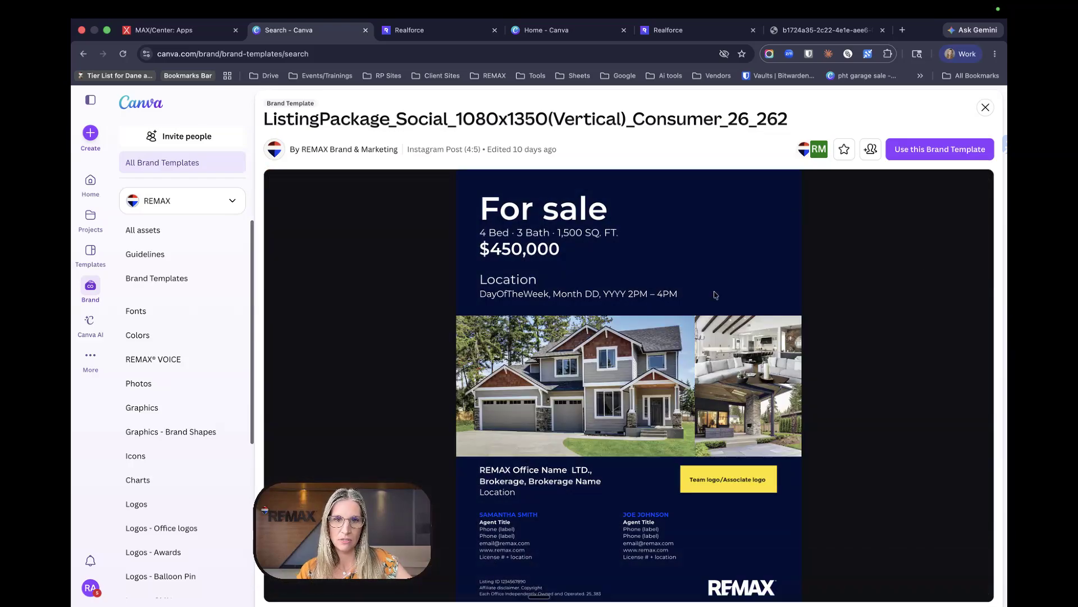
- Create a design from the listing template and retitle it 'for sale _'
click(915, 151)
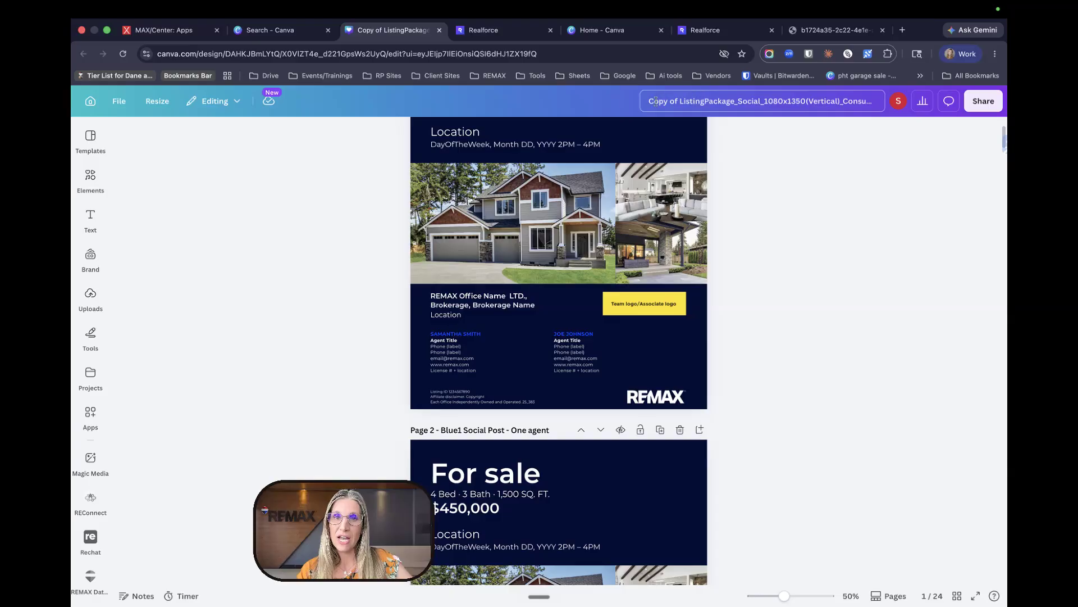
click(648, 103)
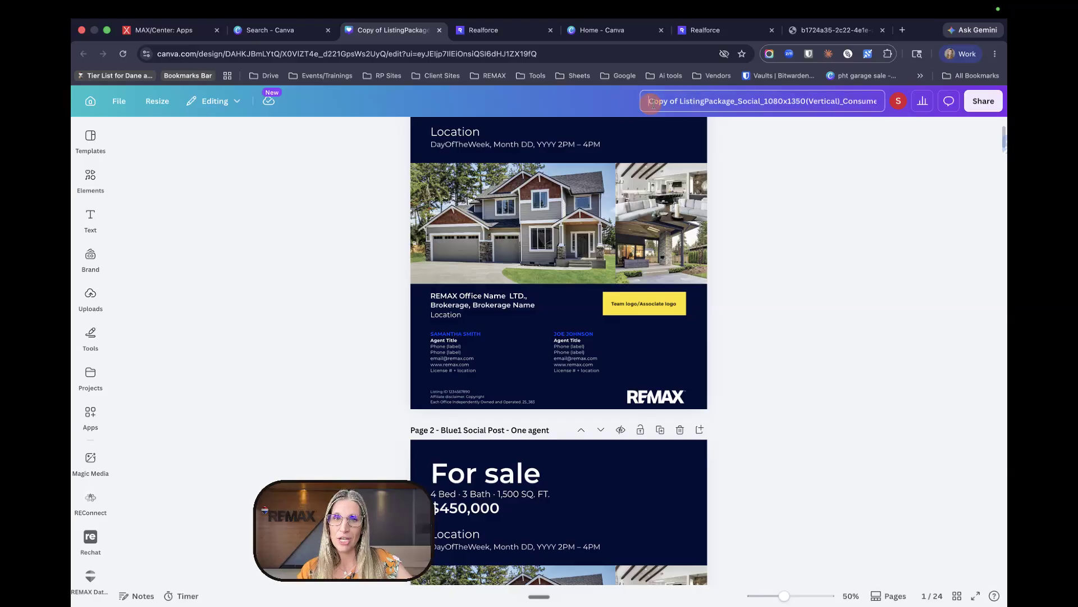
click(805, 107)
key(super+a)
key(BackSpace)
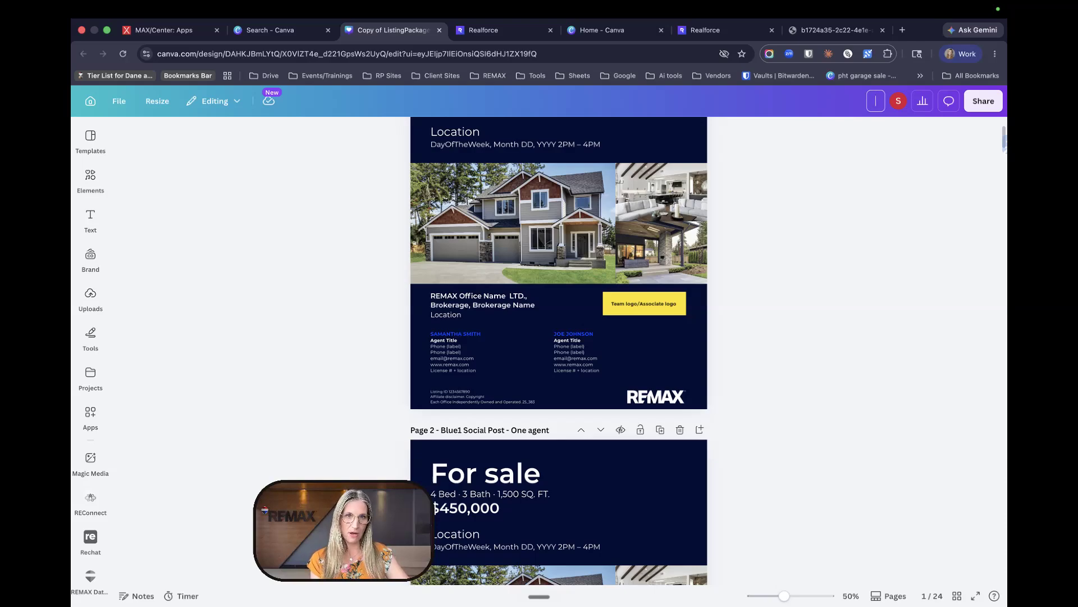
text(for s)
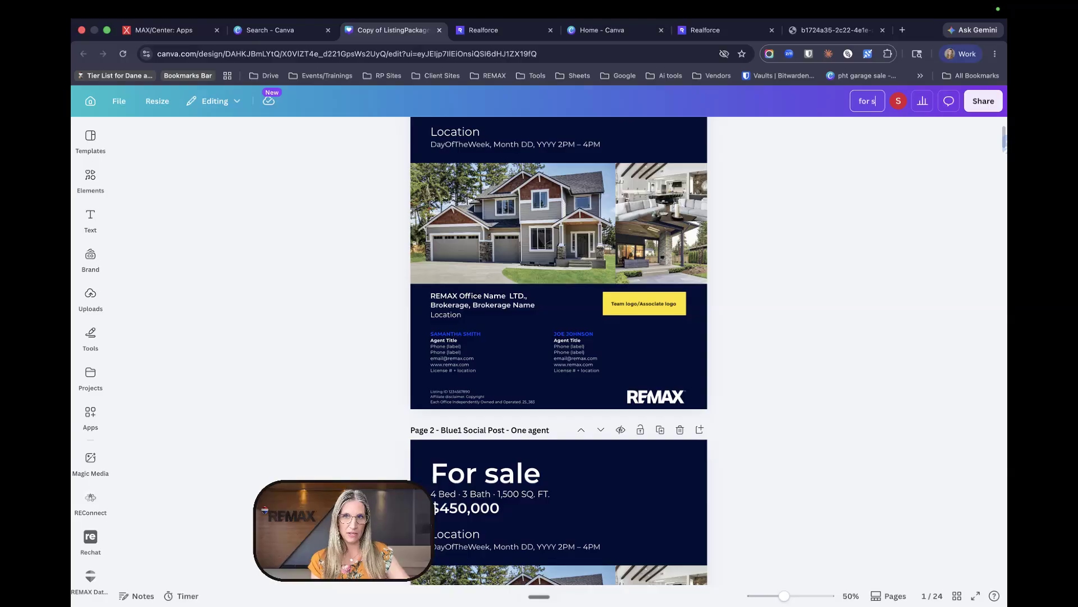
text(ale _)
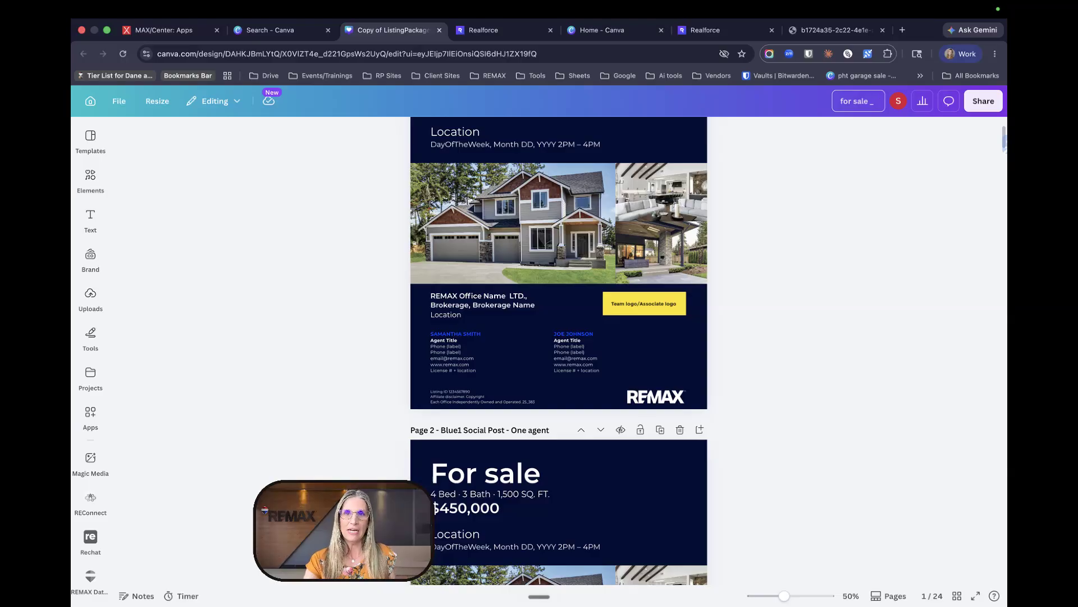
key(Return)
scroll(618, 230, up, 3)
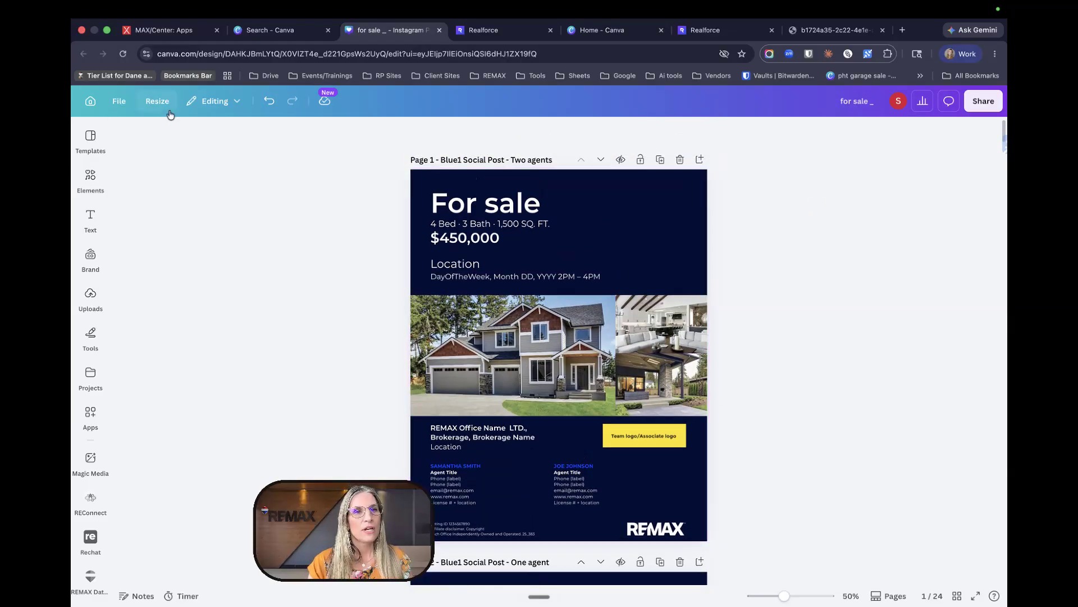
- Show Your apps: Instagram, Facebook, REMAX Data App, REConnect and Rechat
click(91, 459)
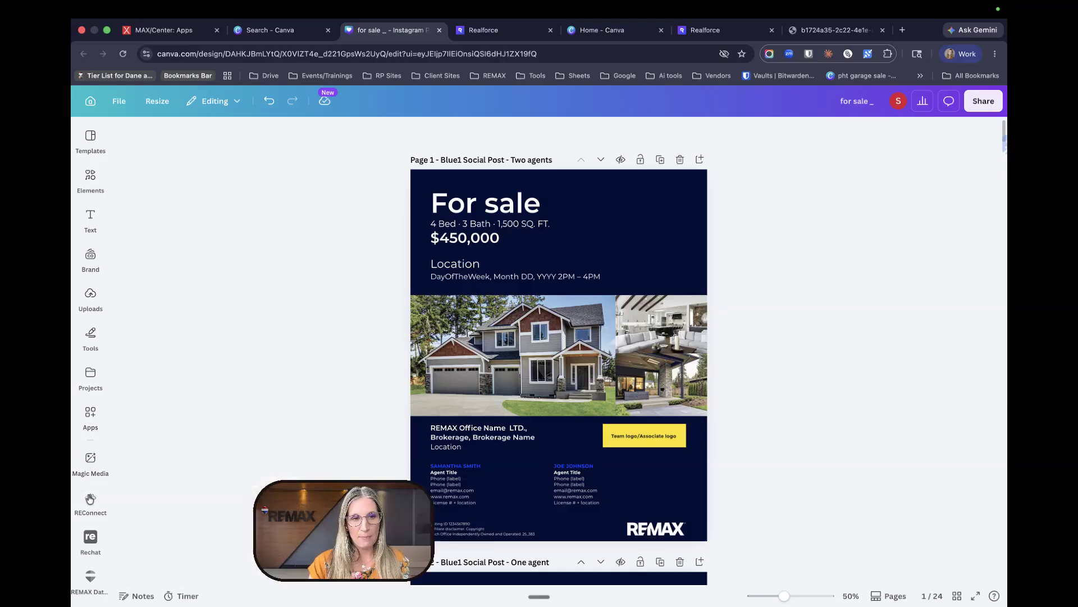
click(89, 457)
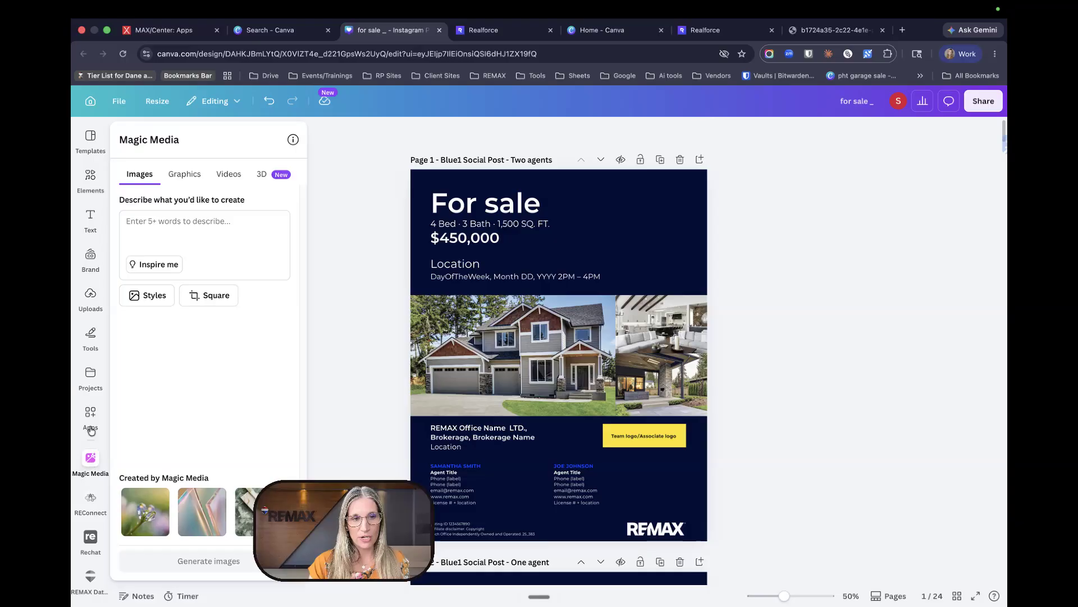
click(91, 428)
click(90, 427)
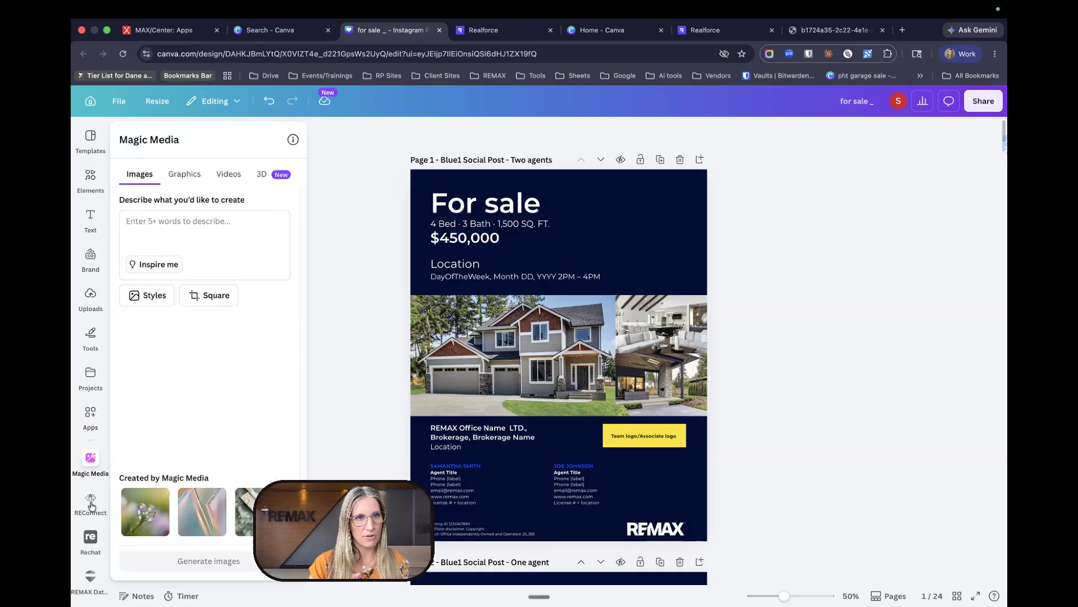
click(76, 420)
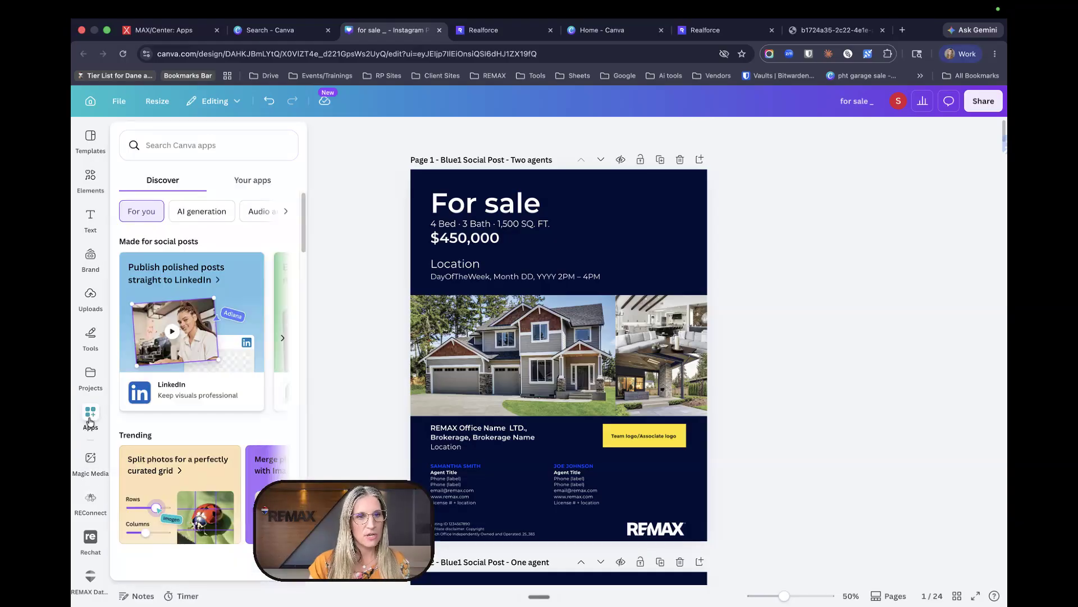
click(83, 577)
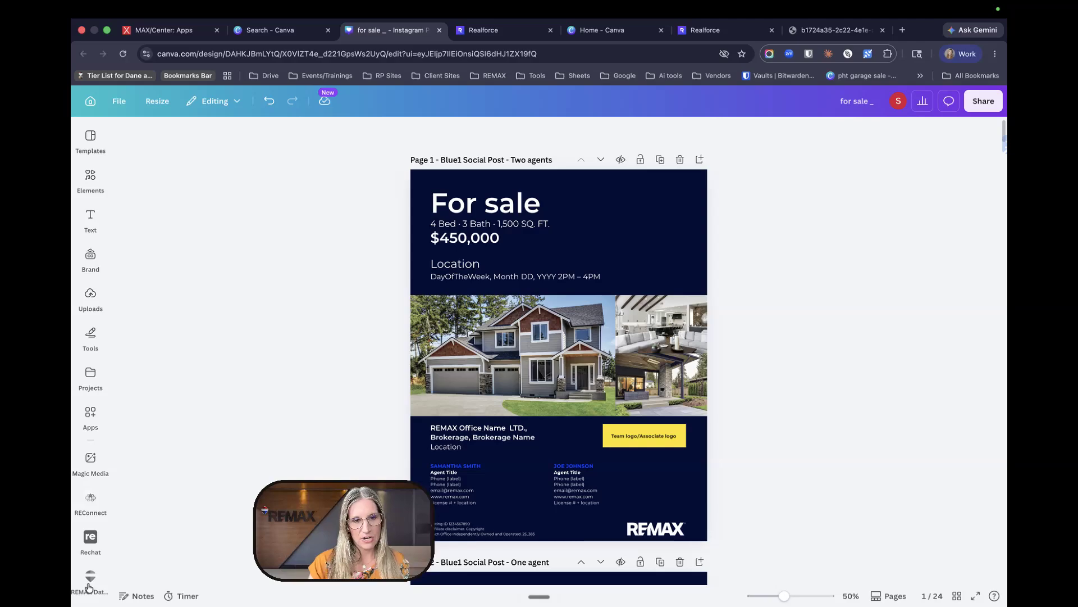
click(90, 414)
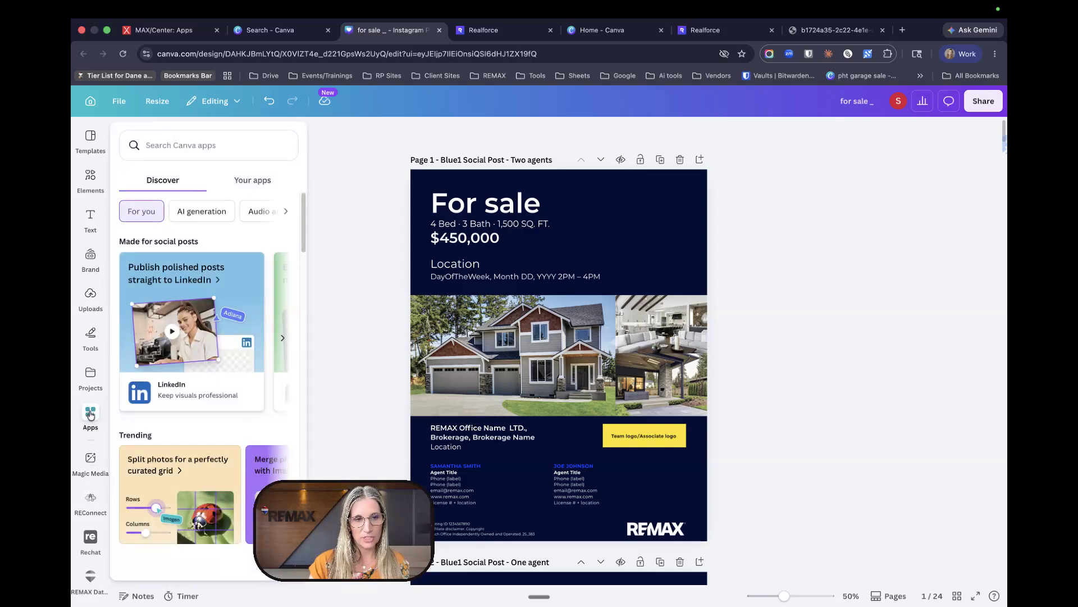
click(250, 182)
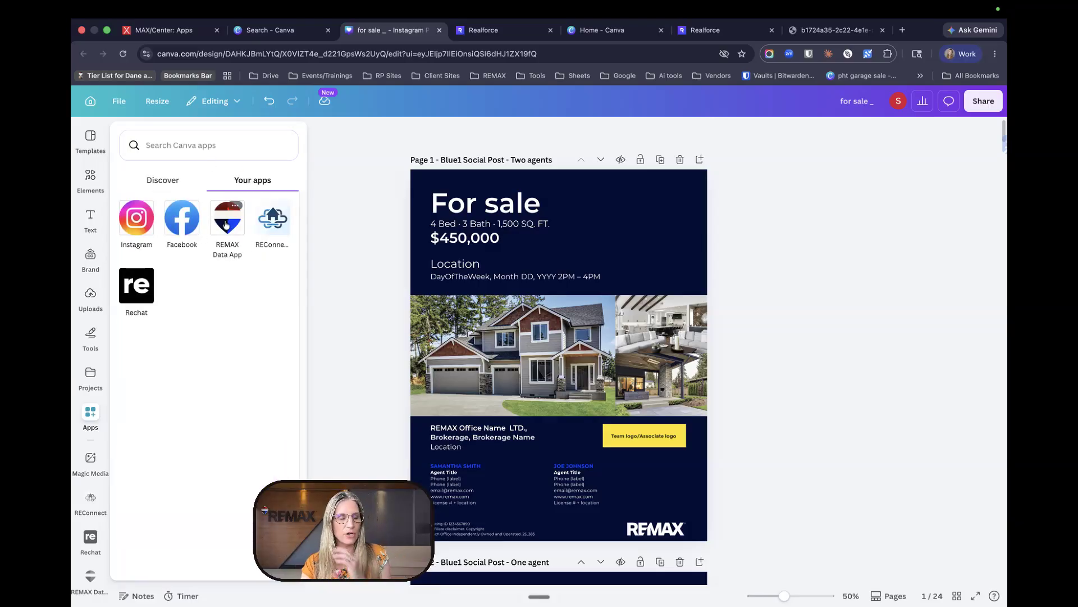
- Connect the REMAX Data App and scroll through its property list
click(227, 225)
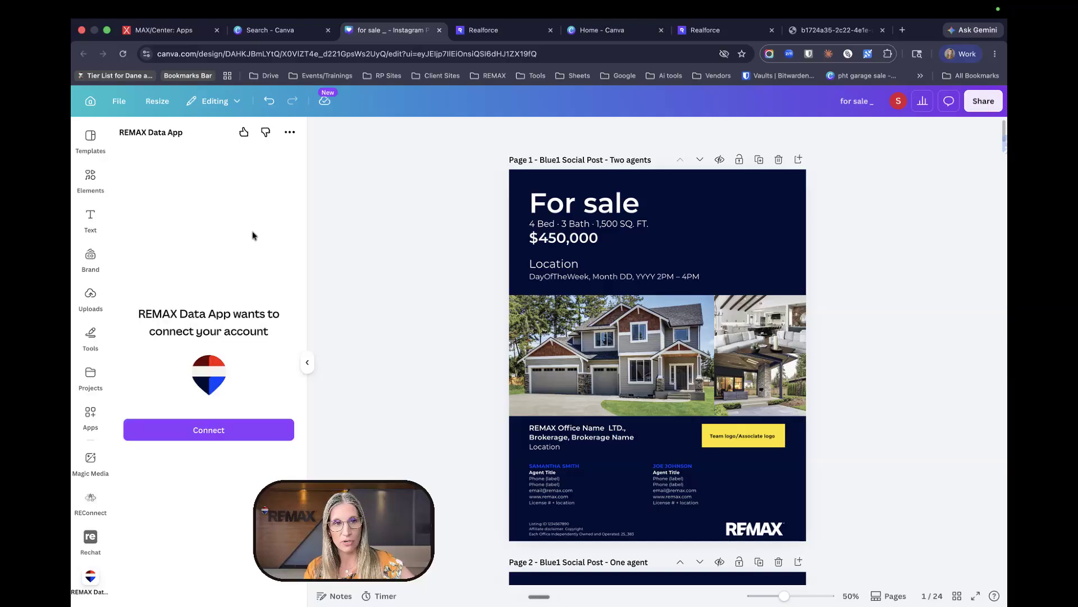
click(225, 431)
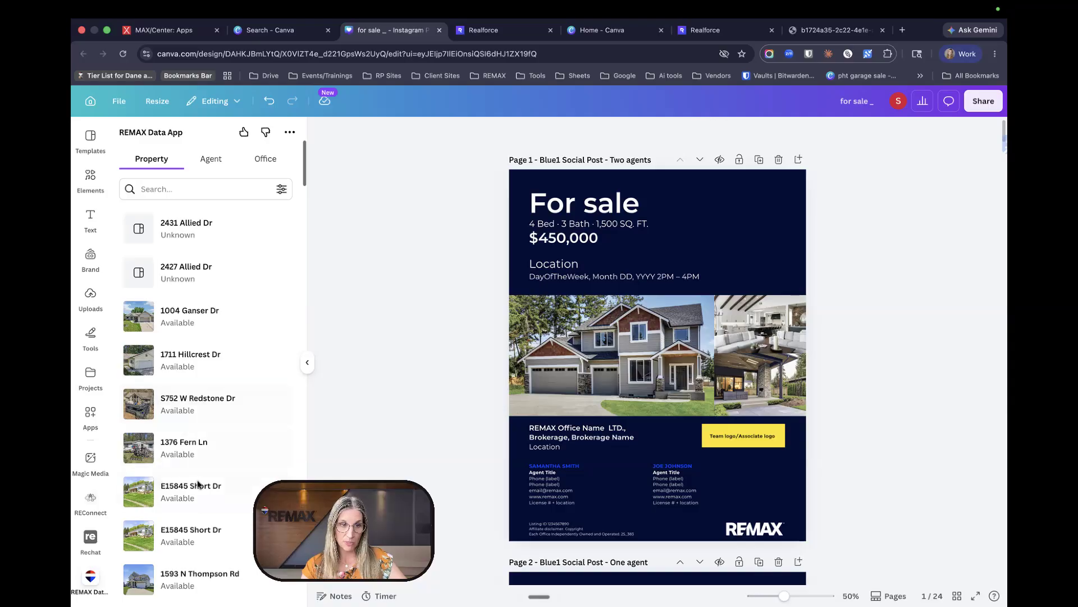
scroll(202, 504, down, 3)
scroll(204, 505, down, 4)
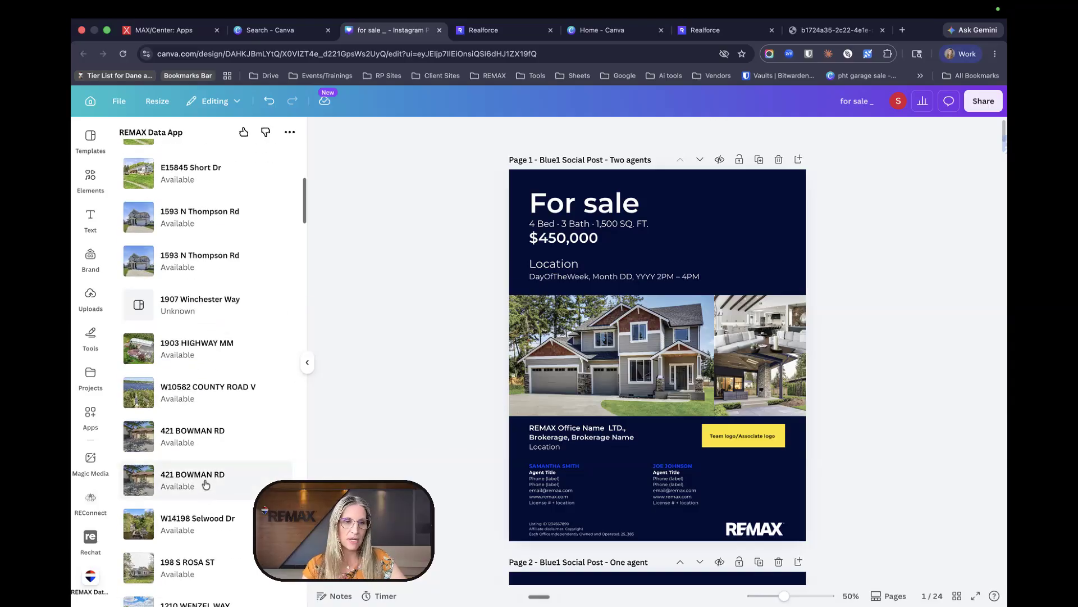
click(205, 484)
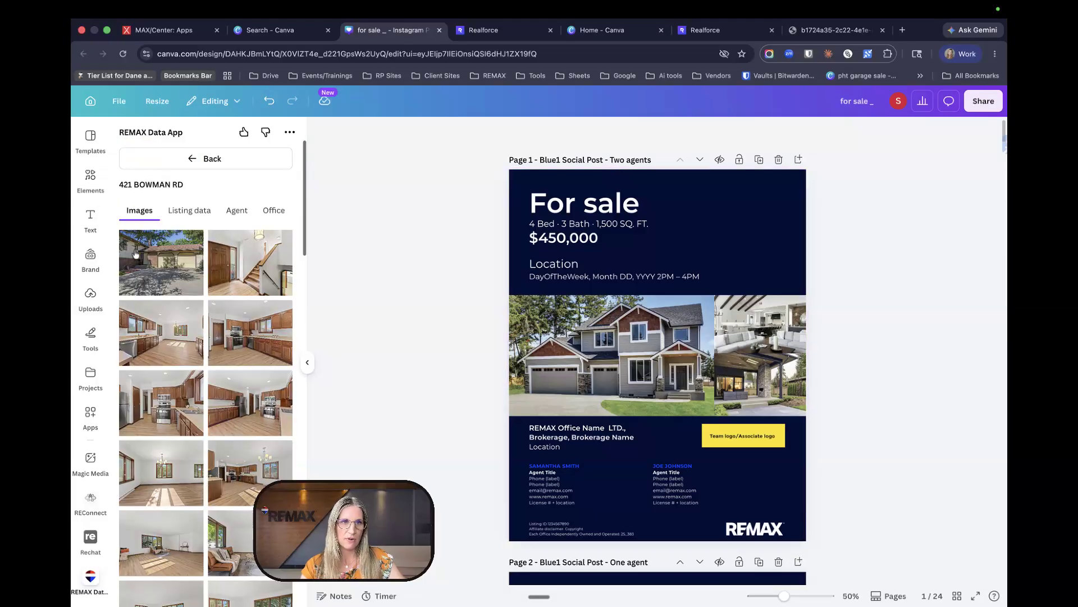
scroll(204, 312, down, 10)
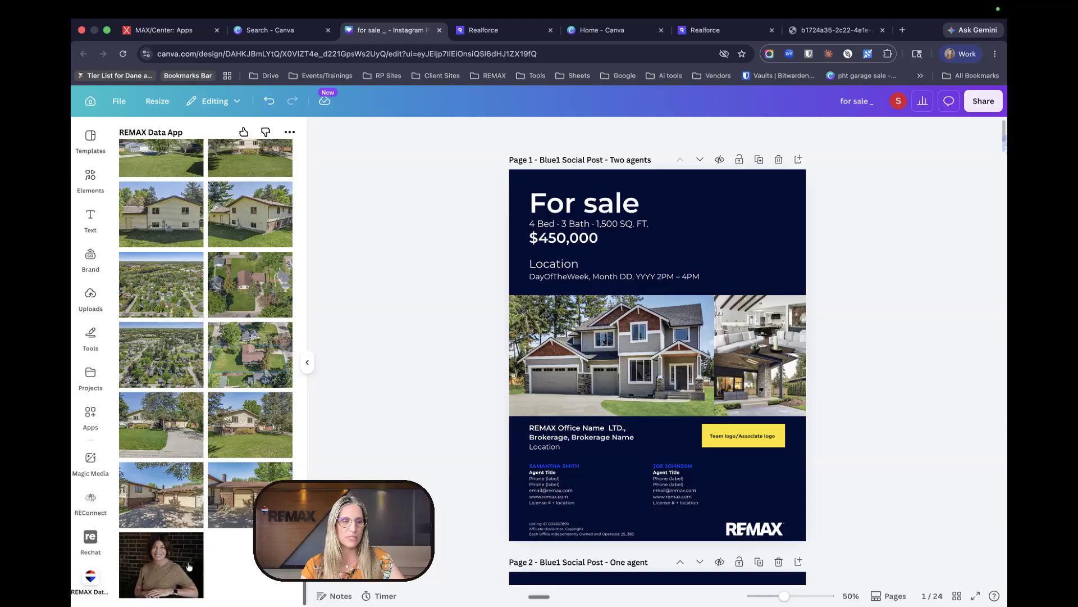
scroll(188, 566, down, 10)
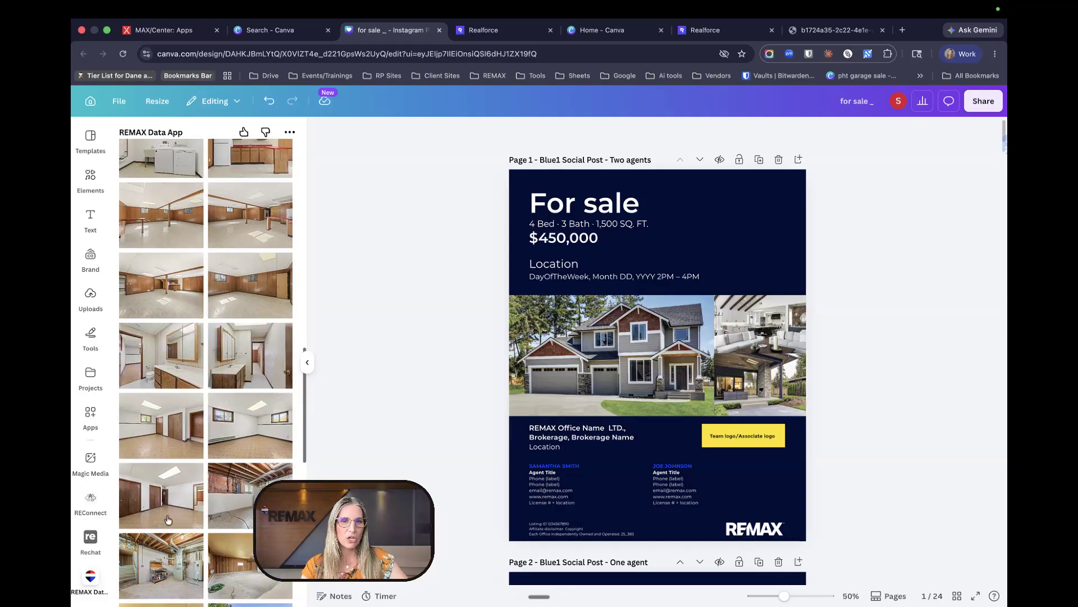
scroll(700, 492, down, 10)
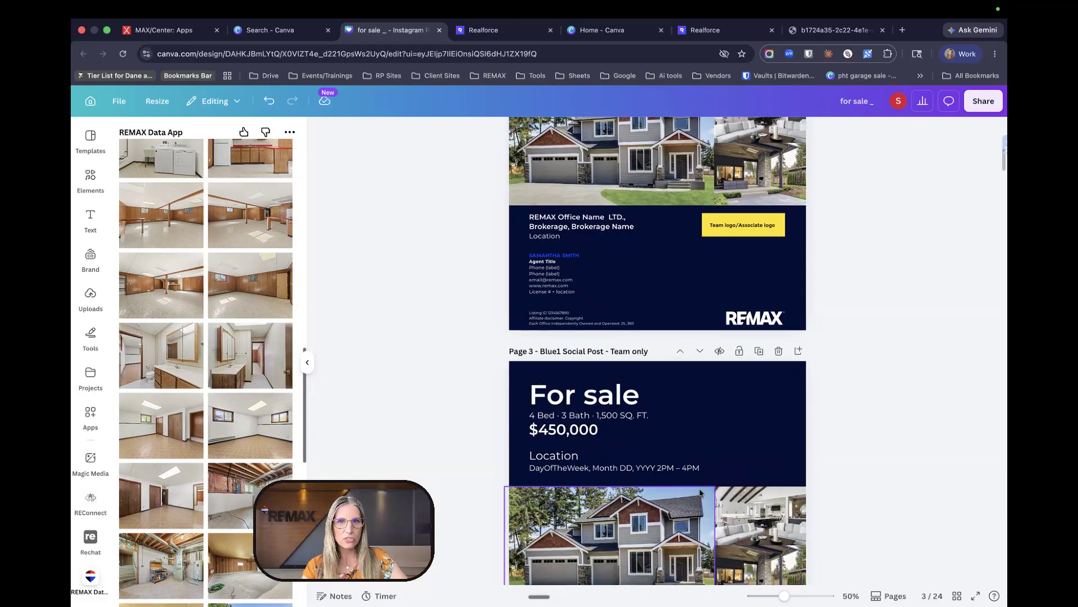
scroll(700, 493, down, 4)
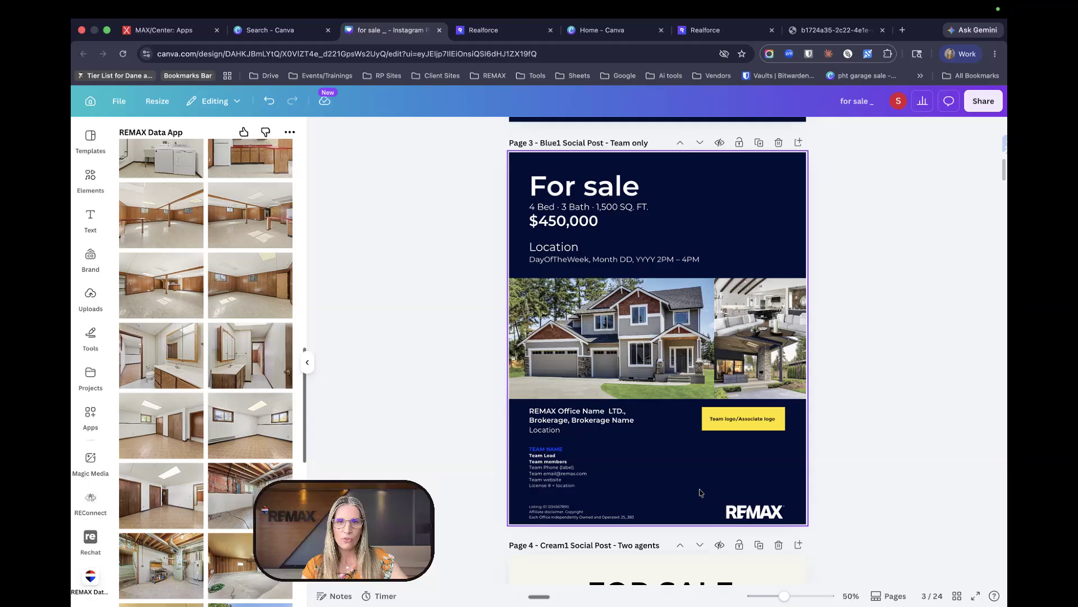
scroll(701, 493, down, 8)
- Scroll back to page 13, the cream two-agent FOR SALE post (Cream1 Social Post)
scroll(701, 493, up, 4)
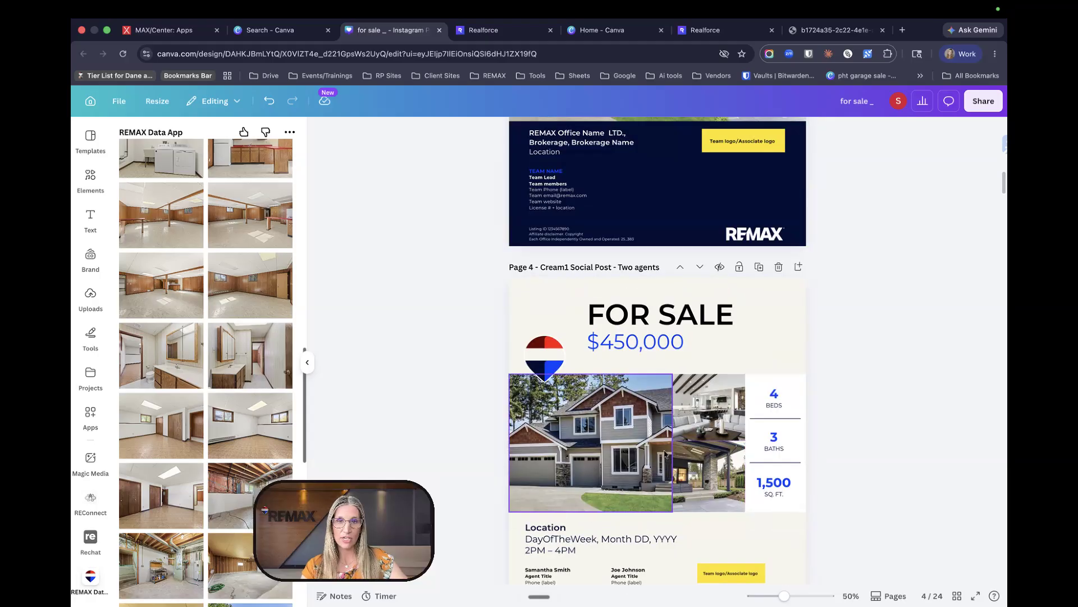
scroll(662, 430, down, 4)
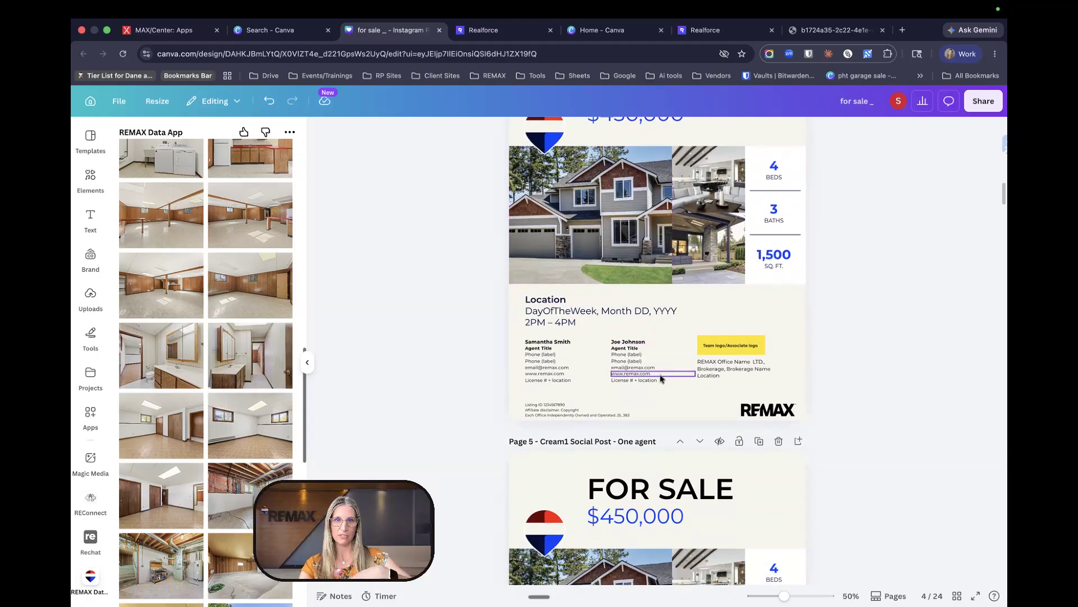
scroll(614, 271, up, 4)
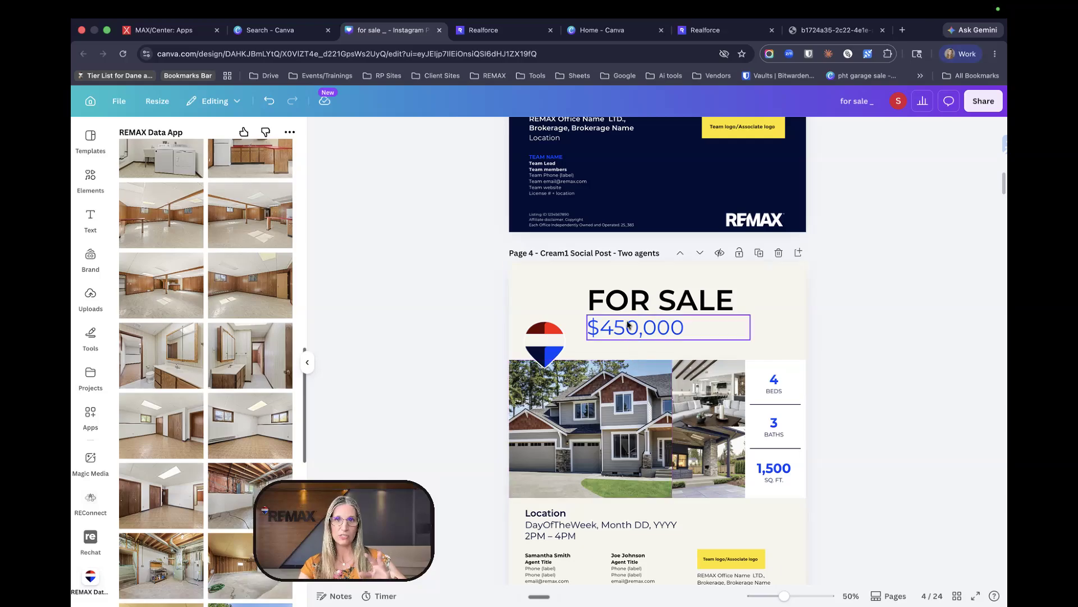
scroll(632, 325, up, 12)
scroll(613, 207, down, 12)
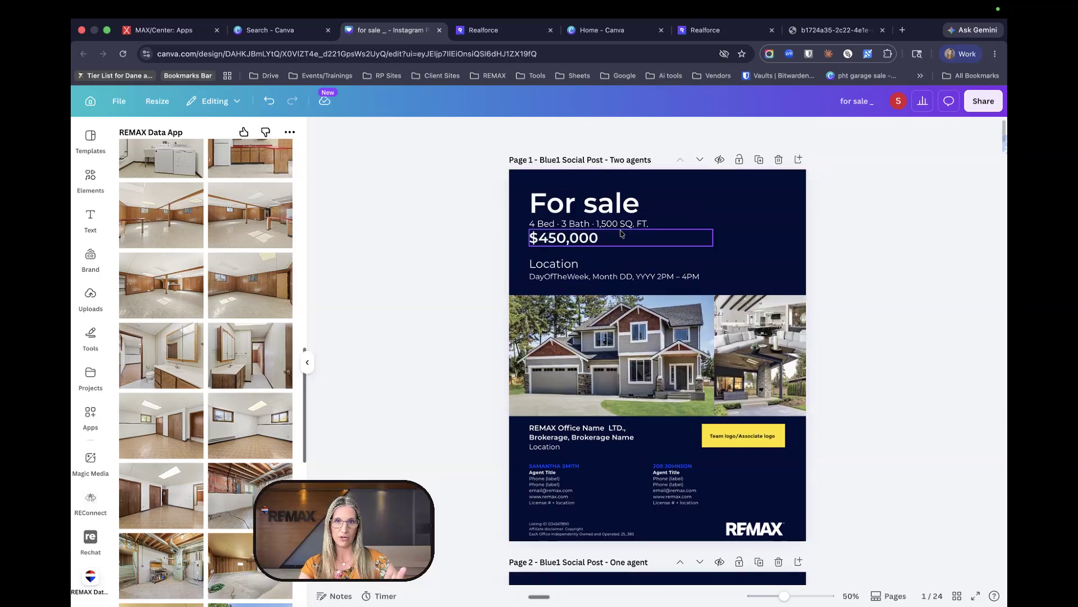
scroll(727, 396, down, 20)
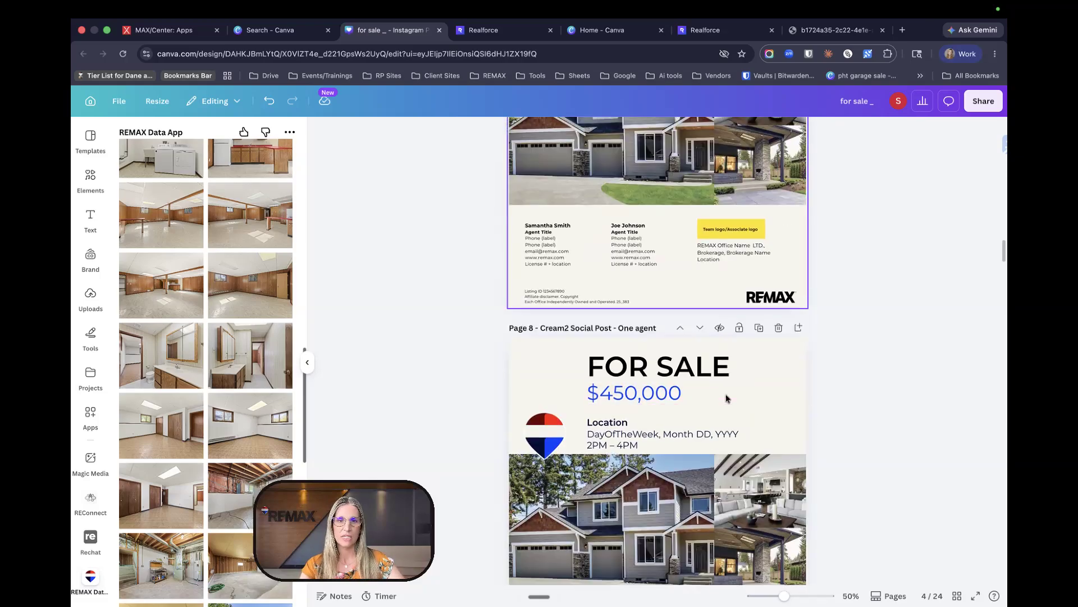
scroll(733, 402, down, 10)
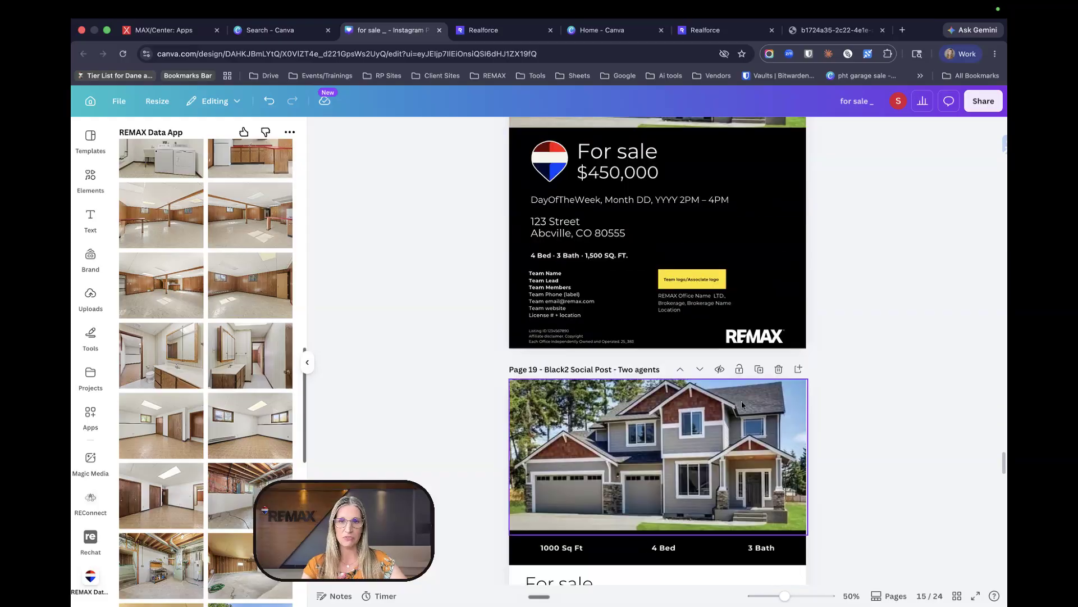
scroll(740, 420, up, 20)
scroll(740, 420, up, 5)
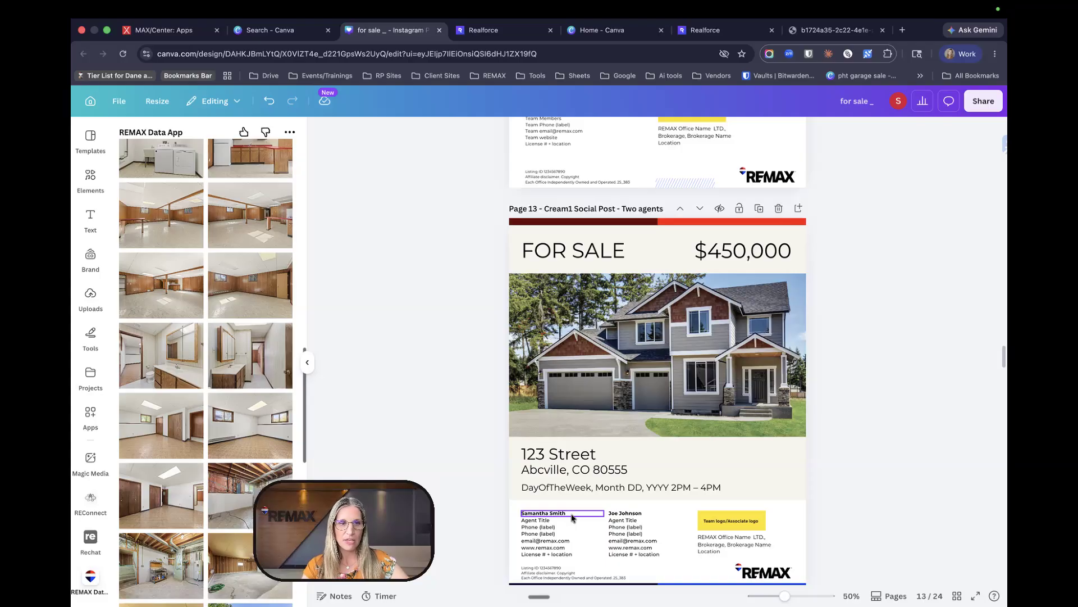
click(234, 368)
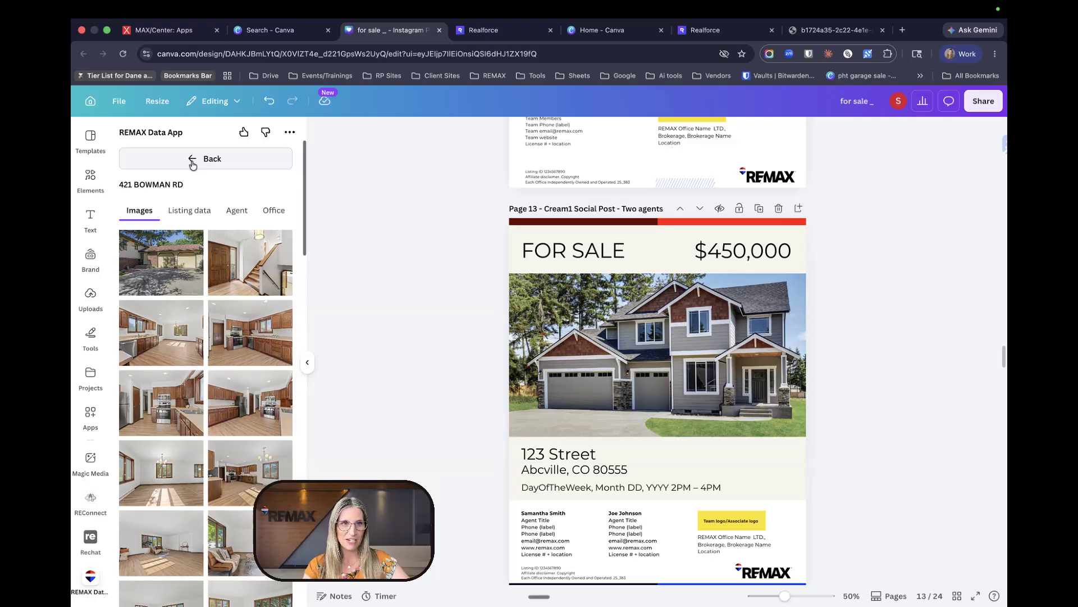
click(192, 163)
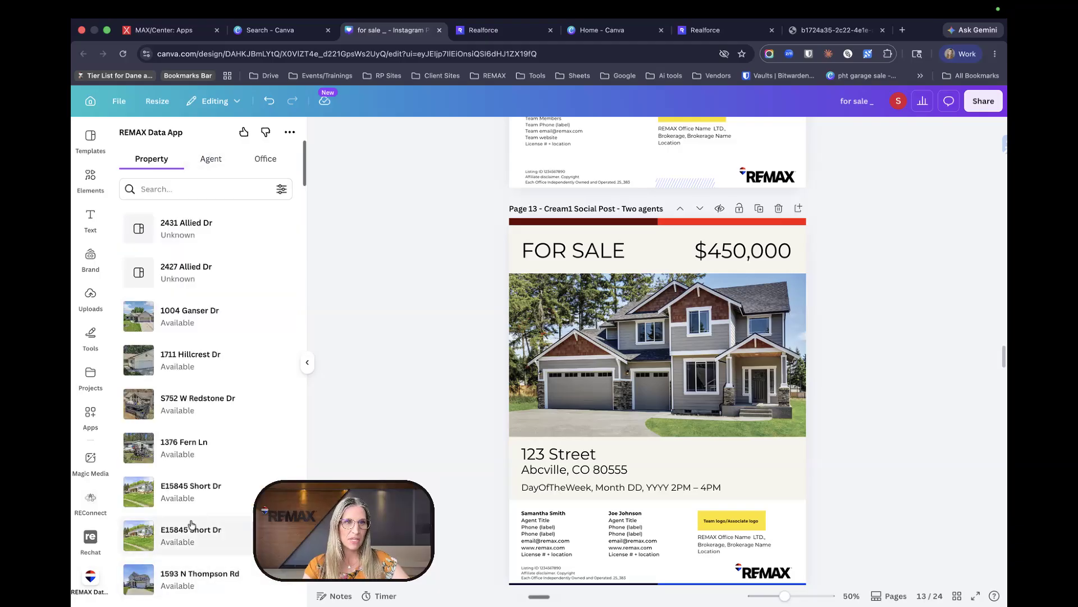
scroll(191, 523, down, 5)
scroll(186, 447, down, 2)
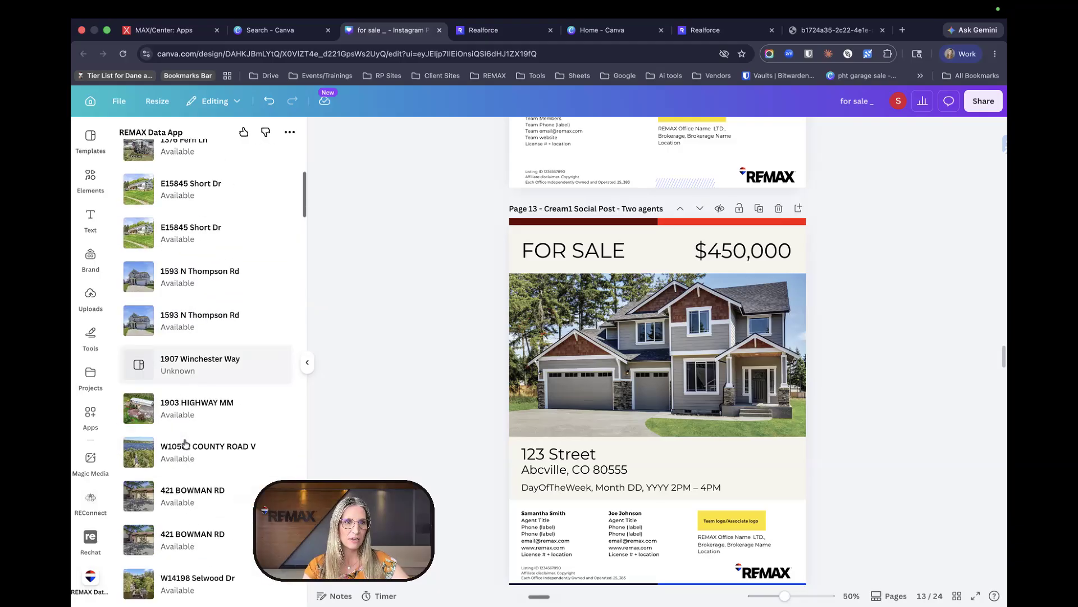
scroll(185, 443, down, 1)
click(180, 480)
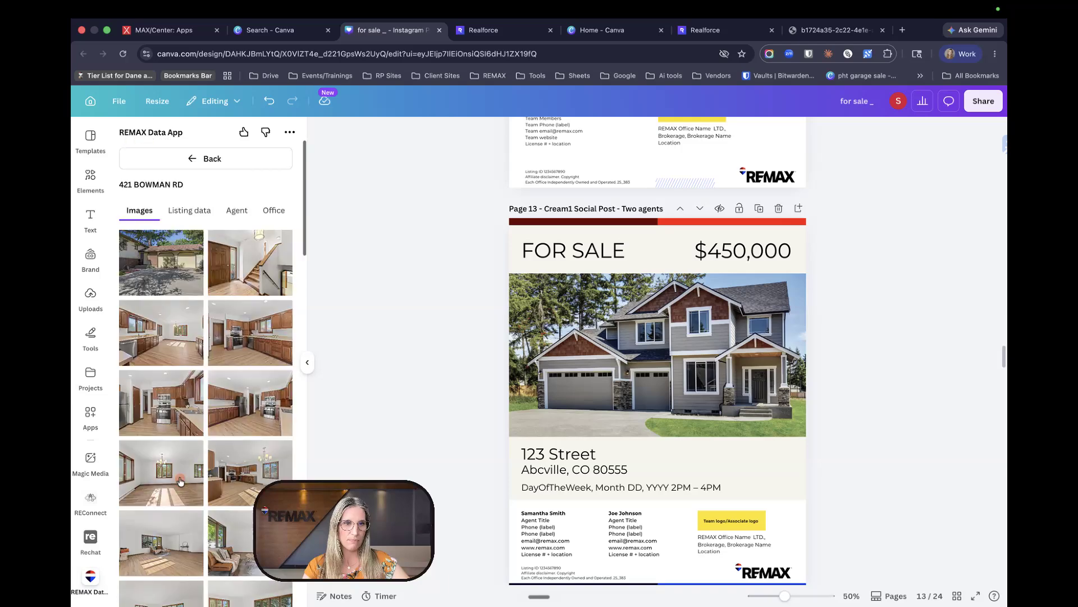
- Drag the listing's exterior driveway photo onto page 13's house image
scroll(180, 452, down, 10)
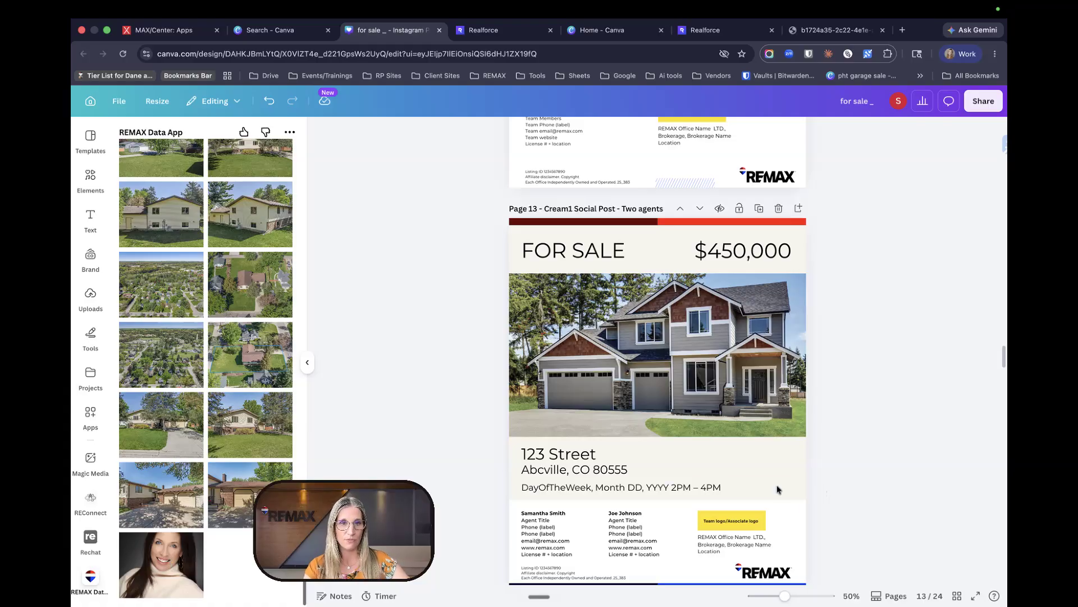
scroll(180, 337, up, 5)
scroll(181, 337, up, 10)
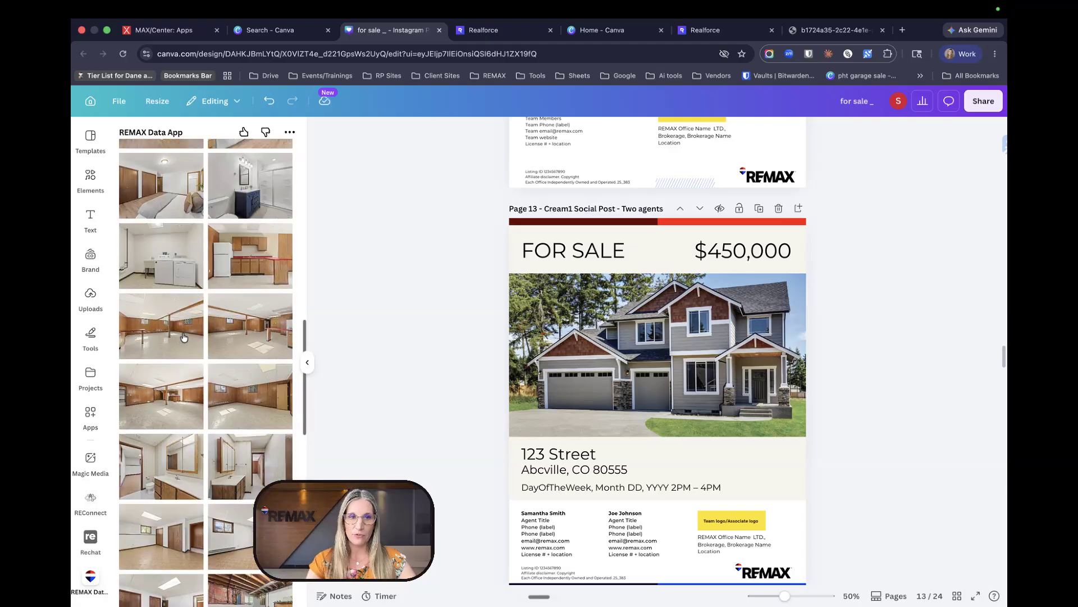
scroll(211, 282, up, 5)
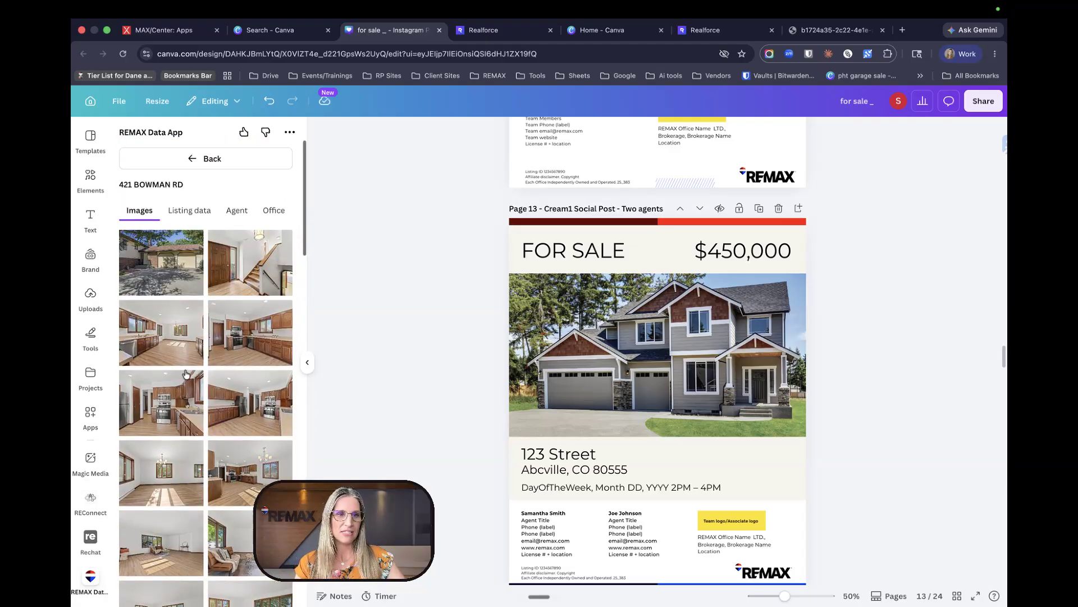
scroll(188, 374, down, 3)
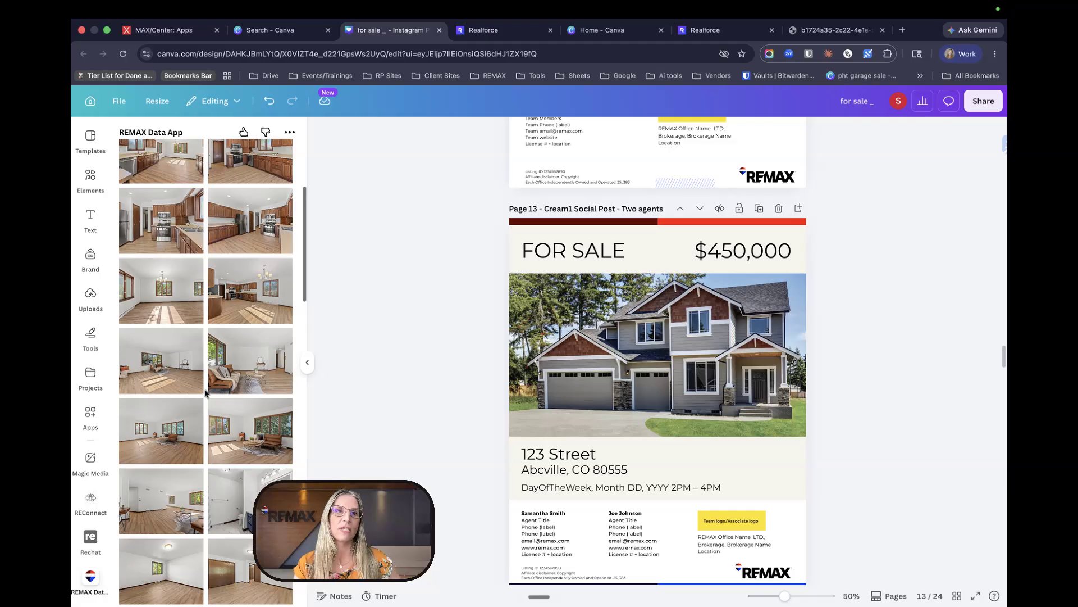
scroll(205, 393, up, 4)
scroll(194, 331, down, 10)
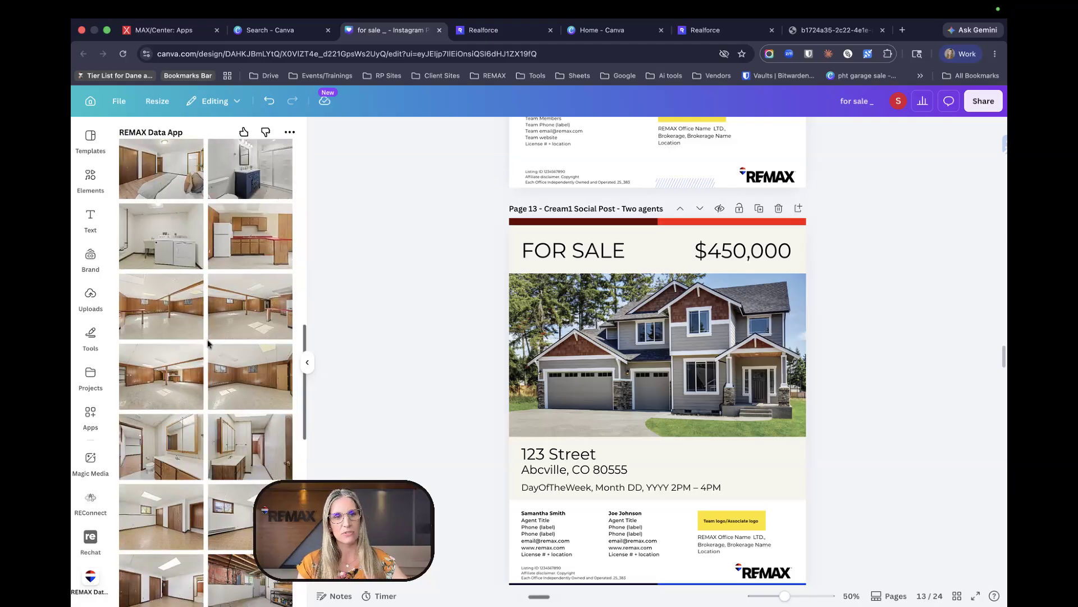
scroll(207, 339, down, 6)
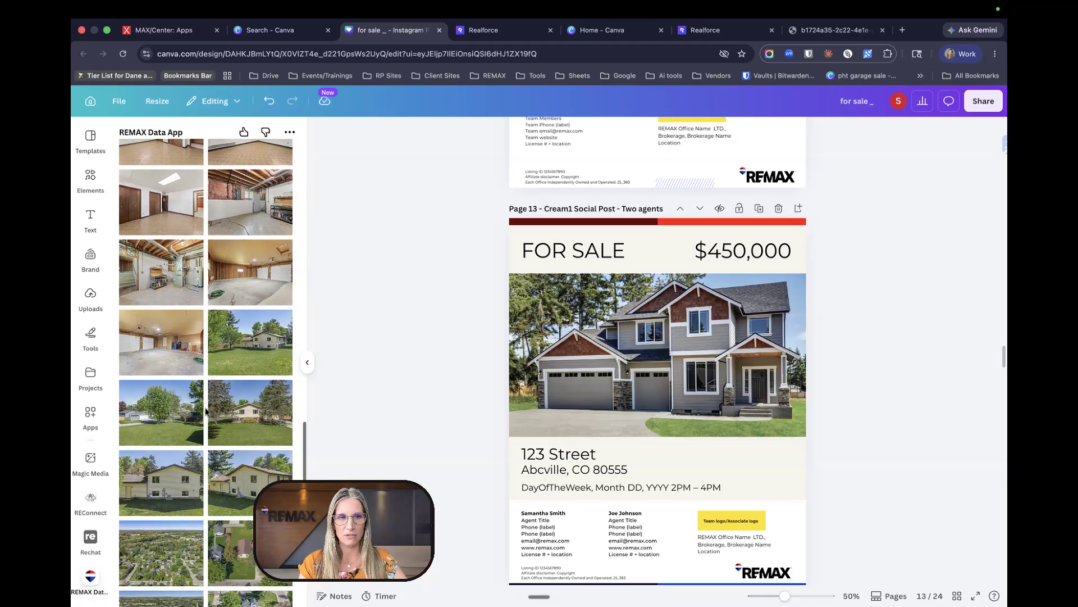
scroll(206, 412, down, 2)
scroll(263, 375, down, 2)
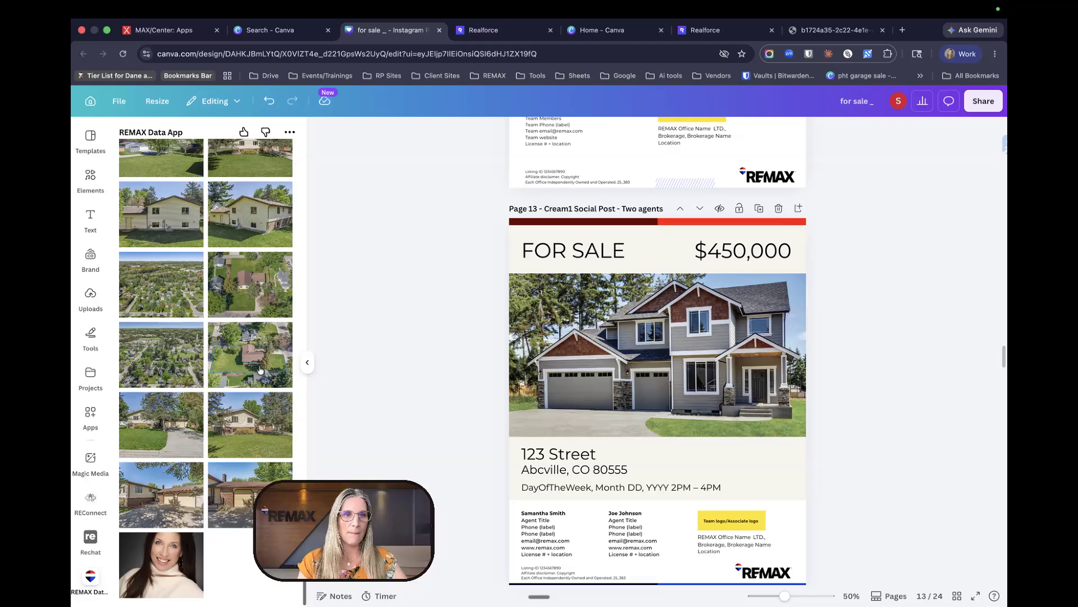
drag(170, 424, 685, 346)
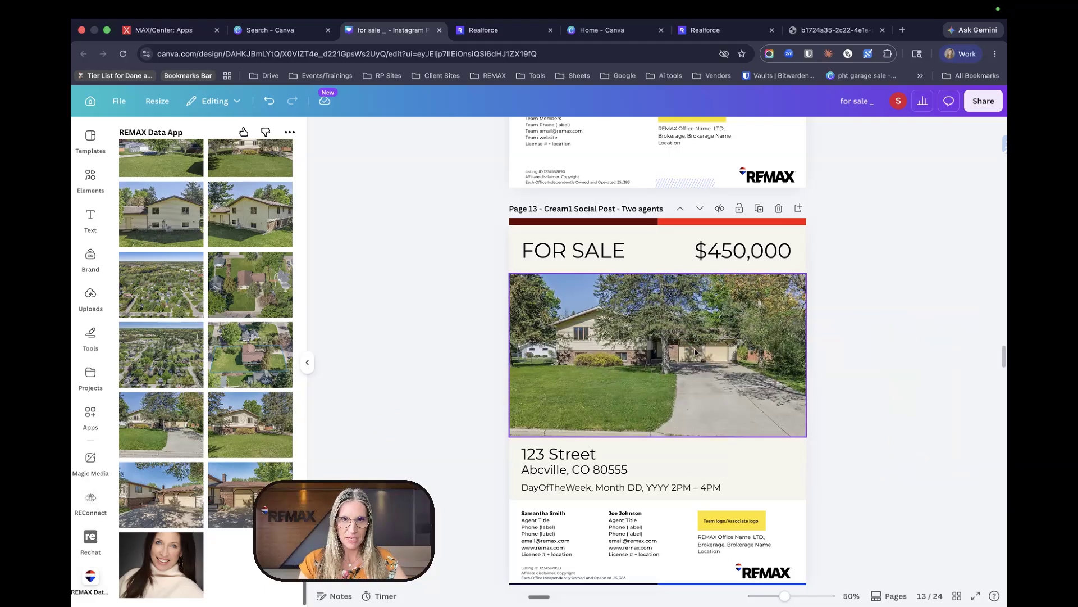
click(770, 259)
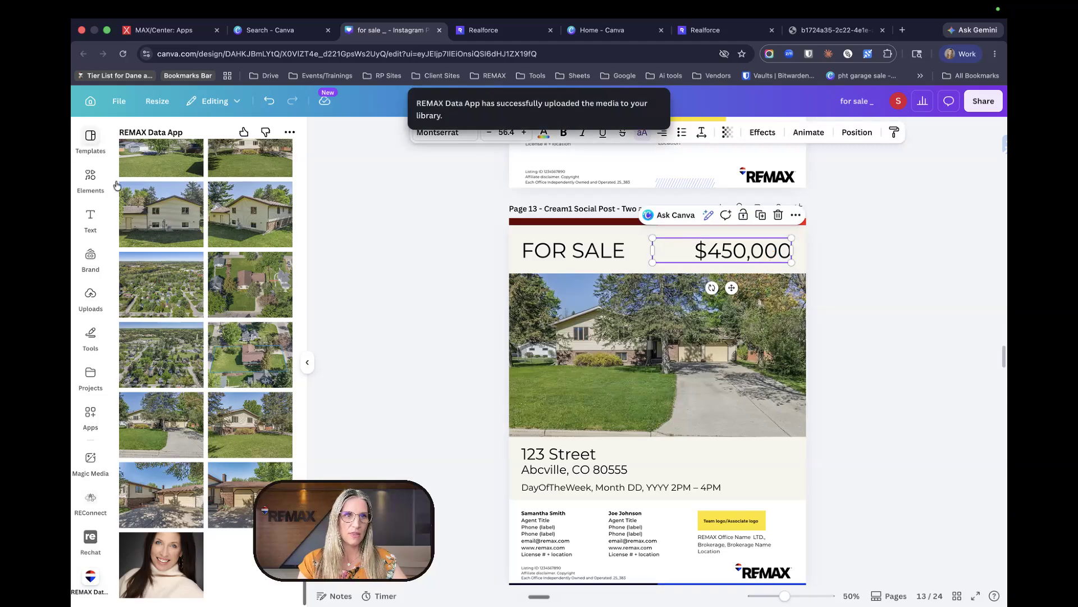
scroll(259, 302, down, 5)
scroll(252, 292, up, 10)
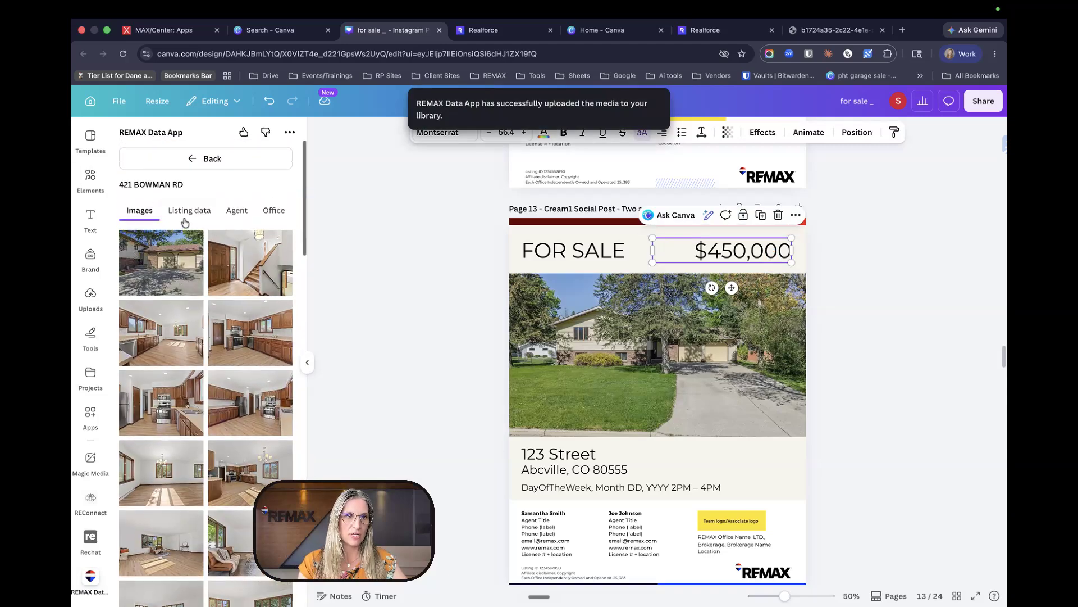
click(185, 216)
click(184, 276)
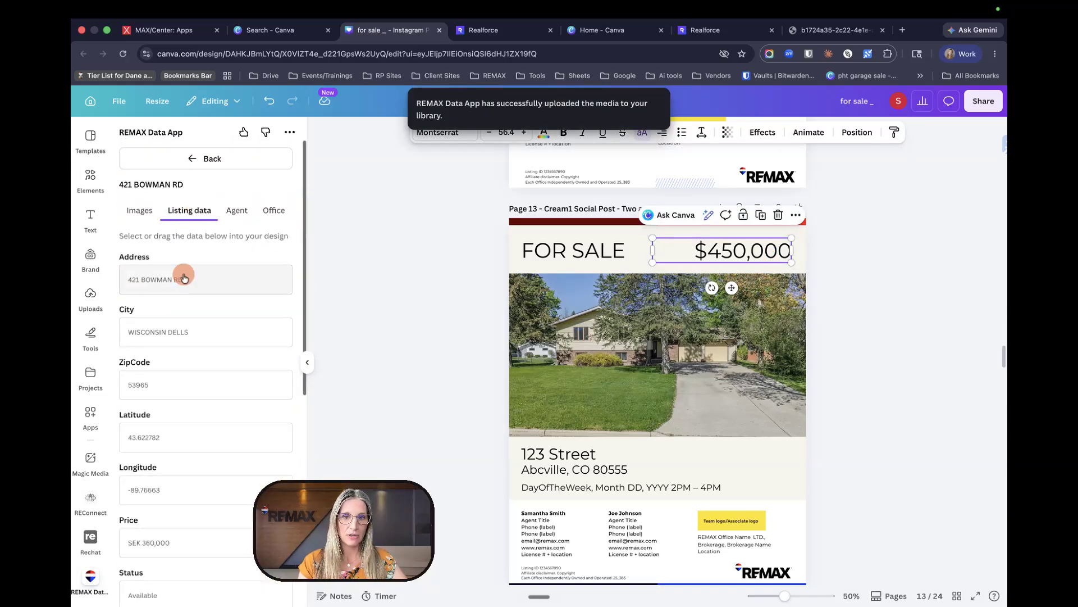
drag(184, 277, 616, 457)
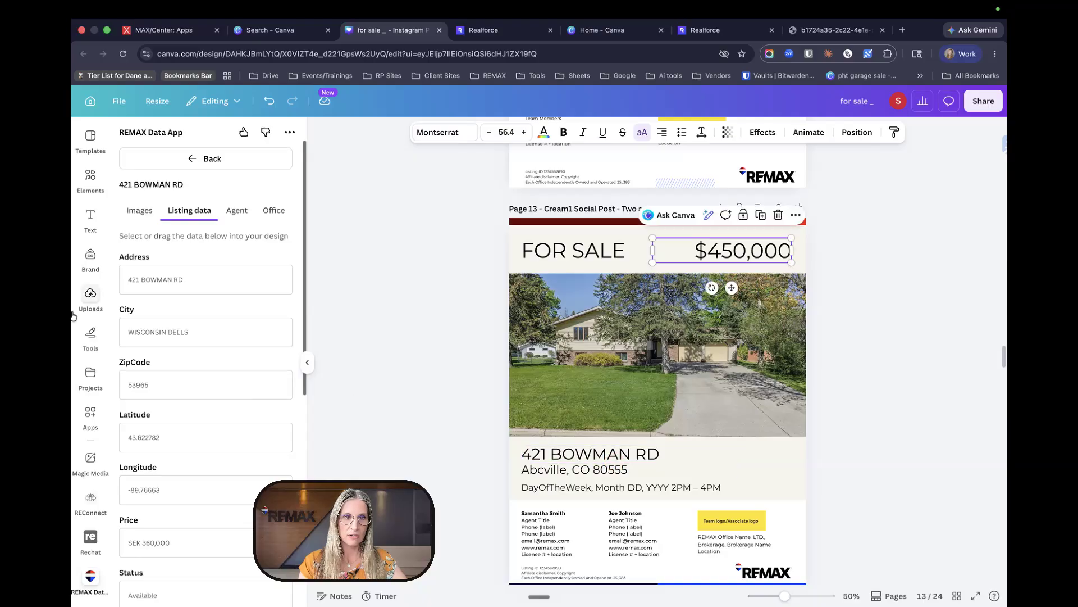
drag(161, 331, 552, 477)
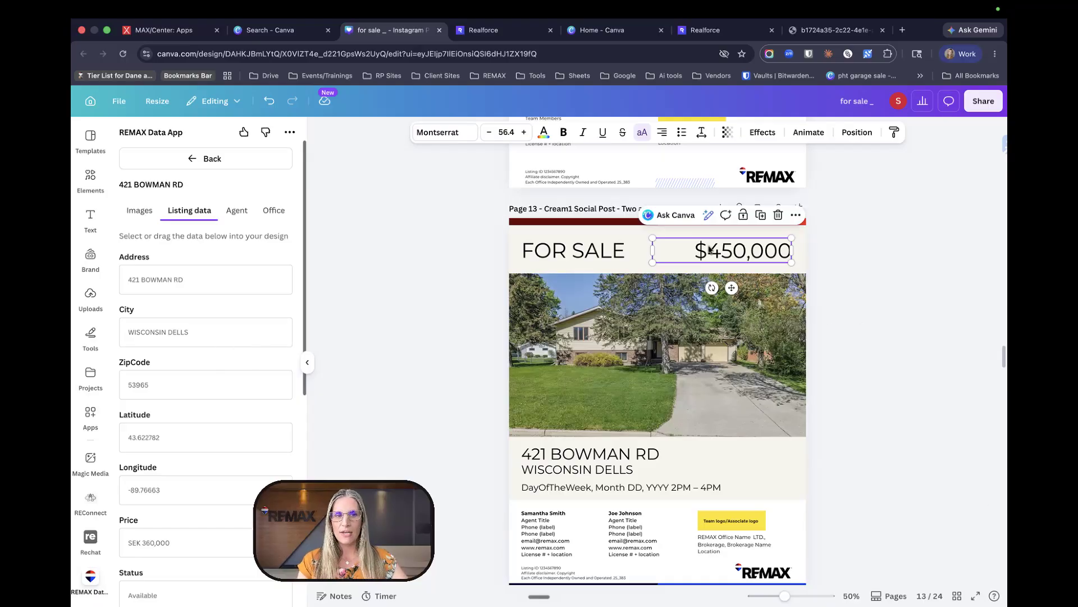
- Change the price to $360,000, then delete the price text box and select the date line
scroll(140, 418, down, 3)
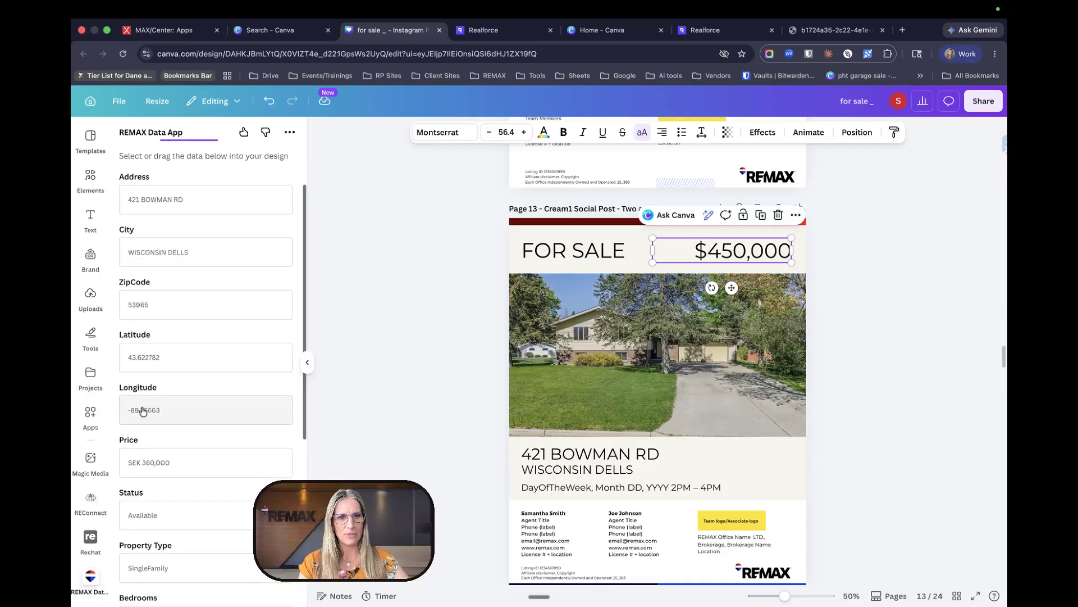
double_click(726, 247)
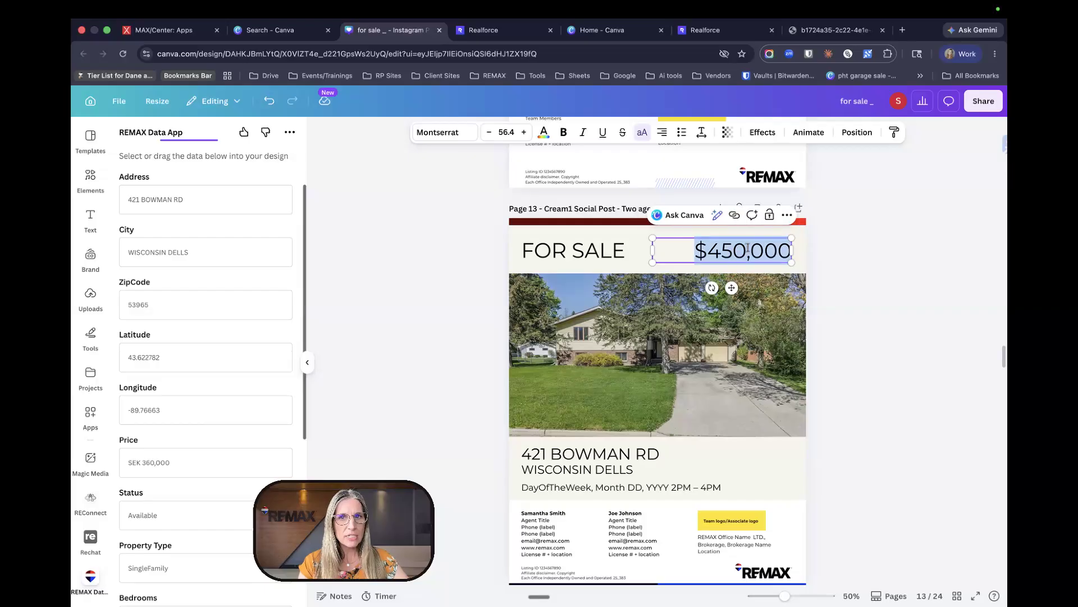
click(746, 250)
key(BackSpace)
key(BackSpace)
key(BackSpace)
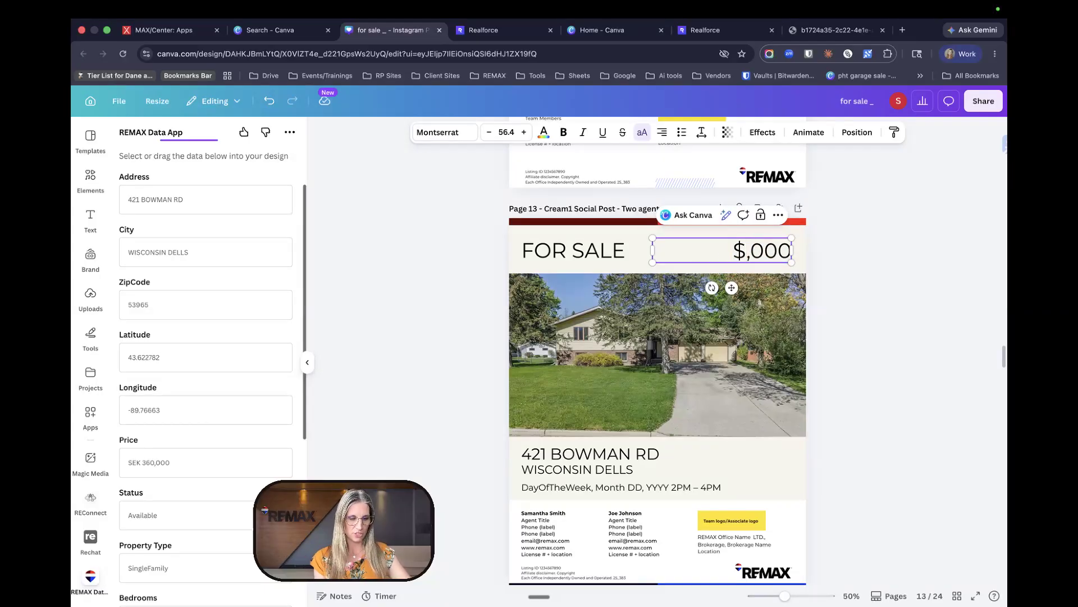
text(360)
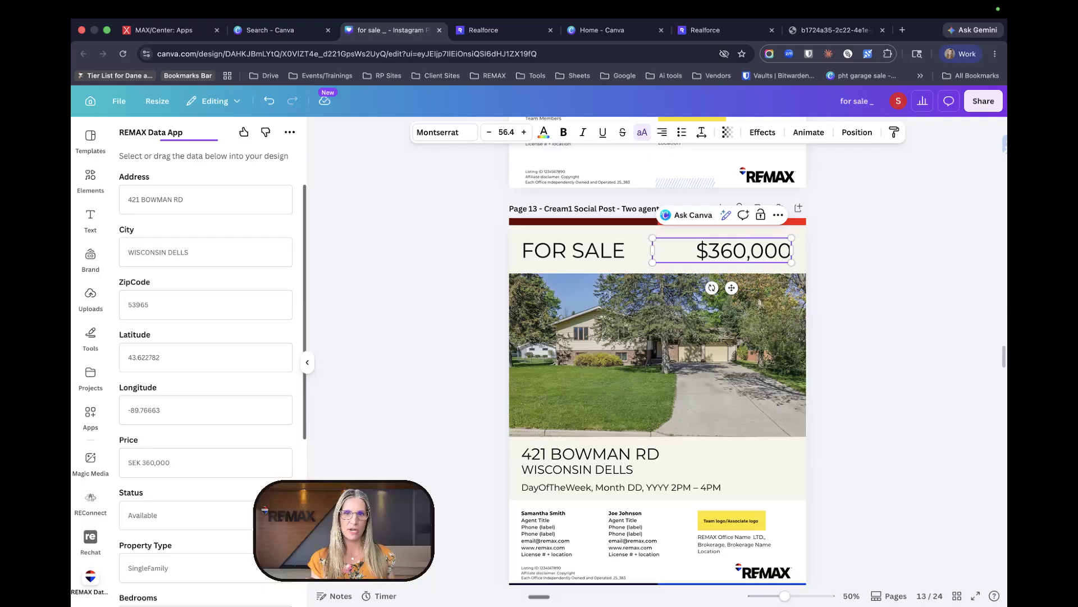
click(840, 236)
click(713, 247)
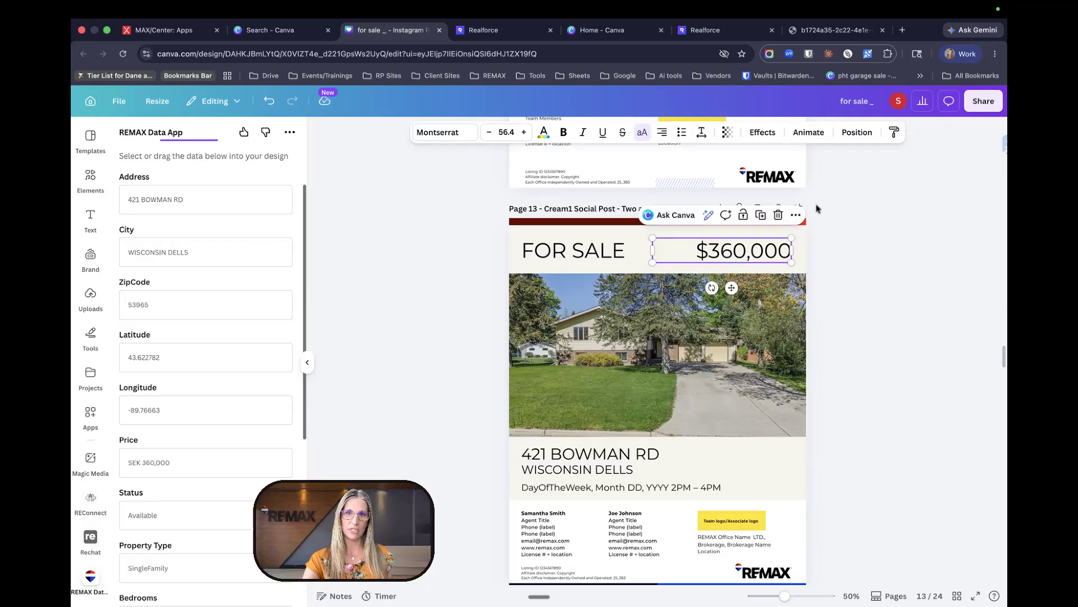
click(777, 217)
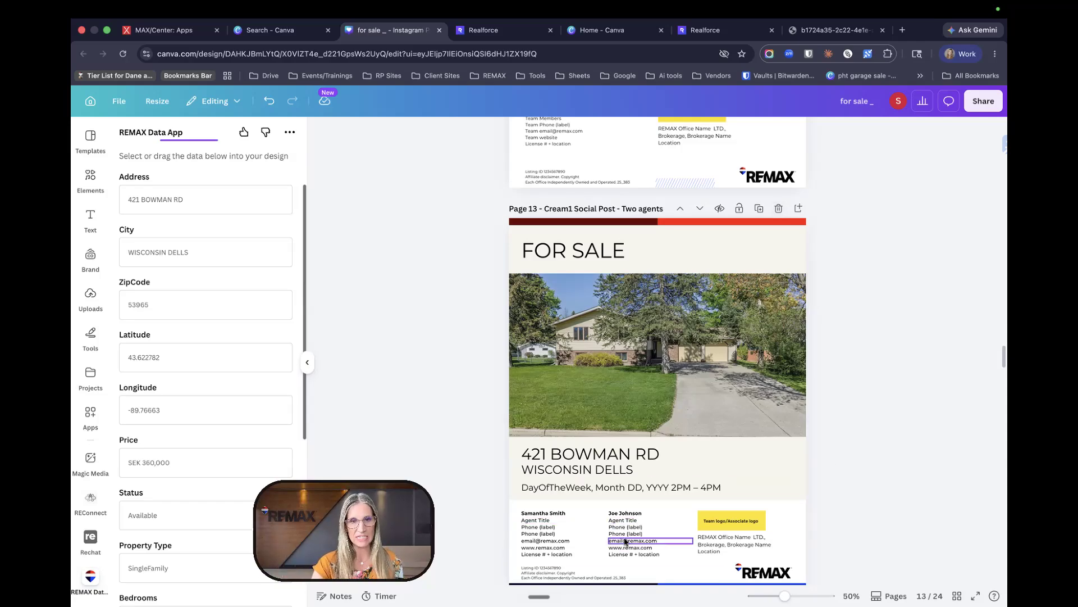
click(614, 492)
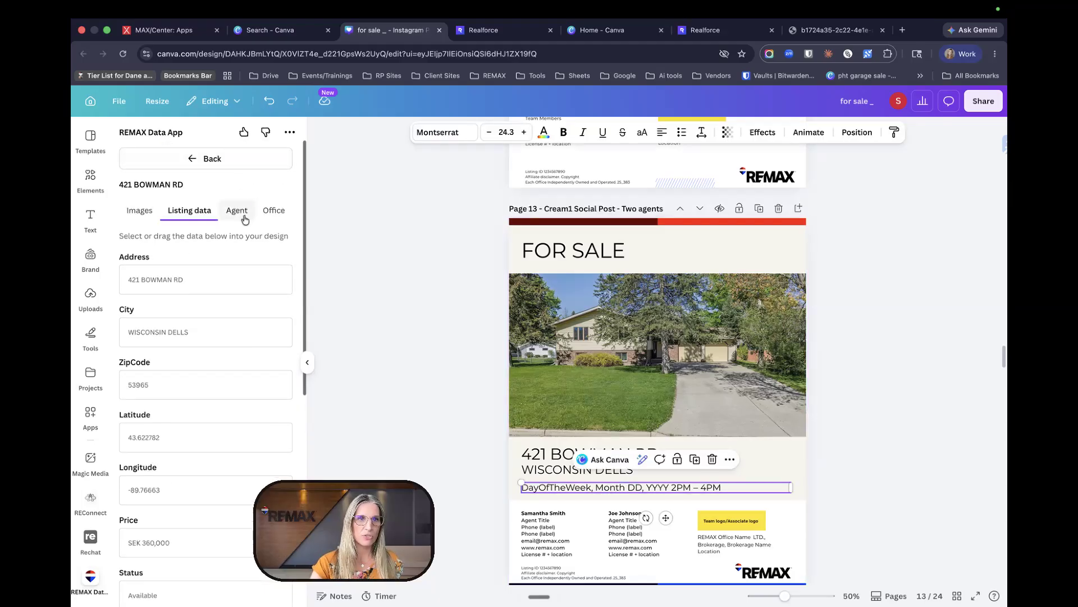
- Fill the second agent's name and e-mail lines from the Agent tab
click(243, 212)
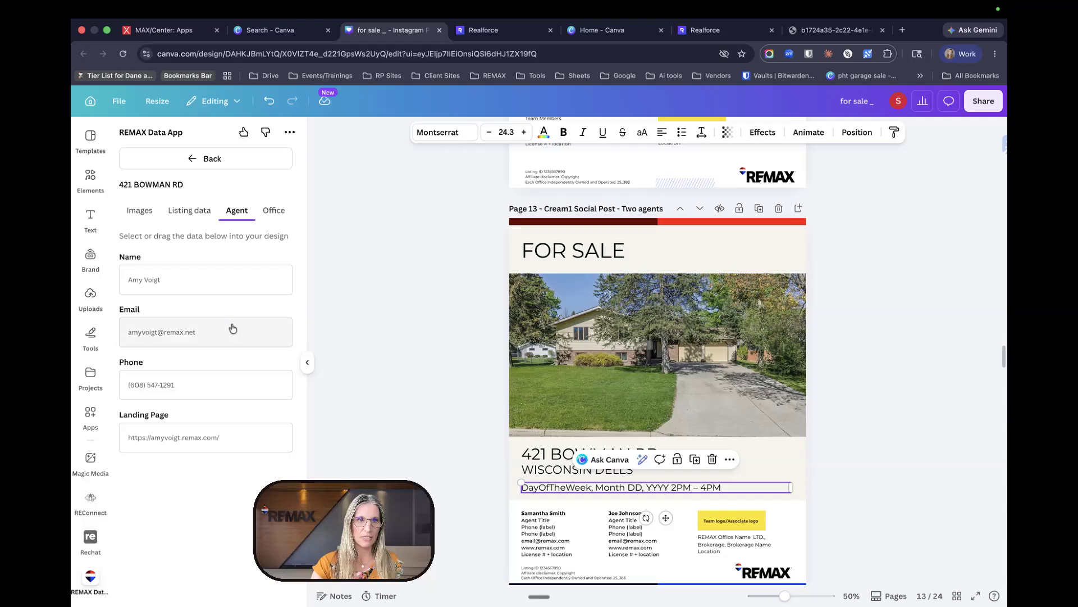
drag(156, 279, 653, 516)
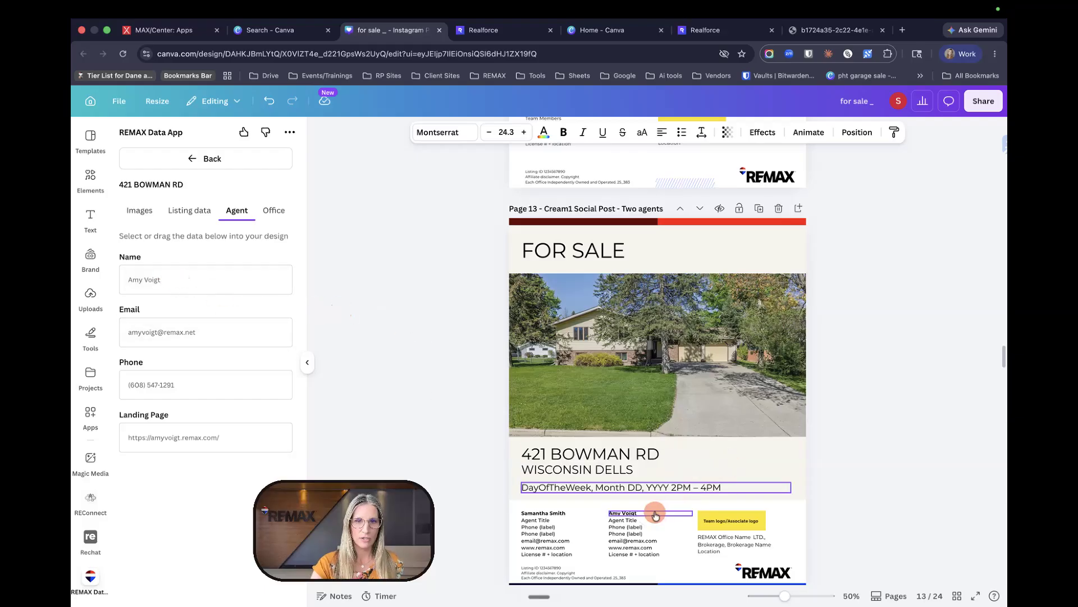
drag(163, 344, 647, 544)
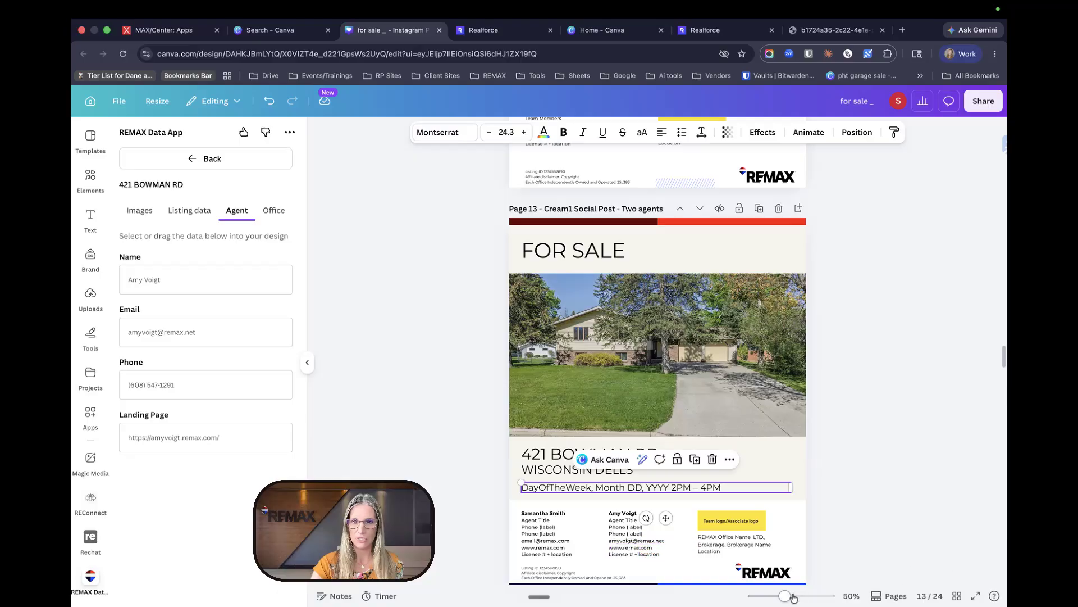
drag(785, 596, 796, 596)
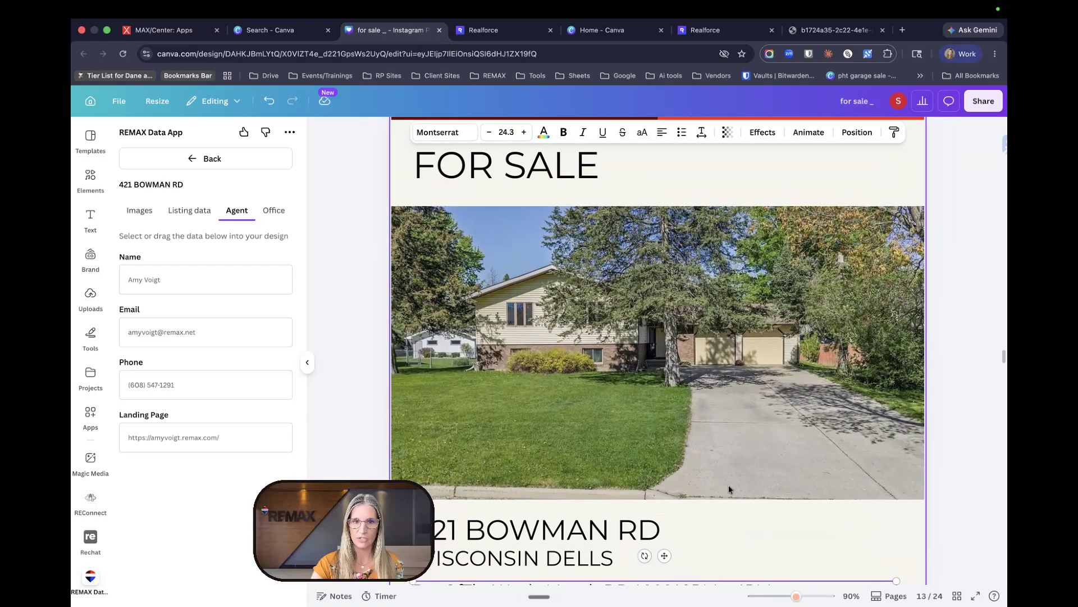
scroll(730, 484, down, 5)
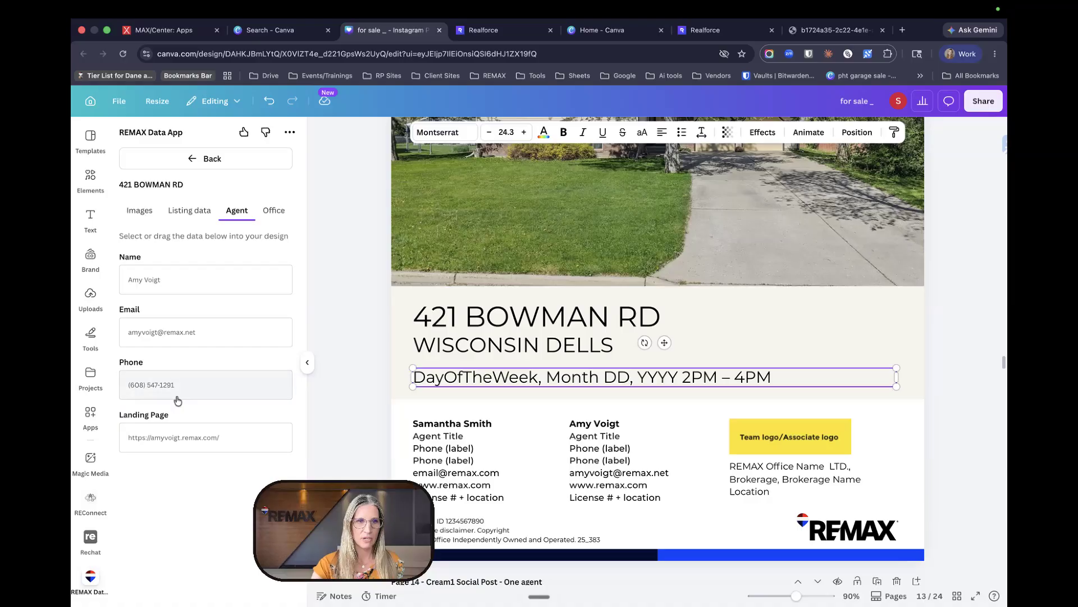
- Add the agent's phone, delete the spare phone placeholder, and put the landing page under the e-mail
drag(170, 388, 594, 451)
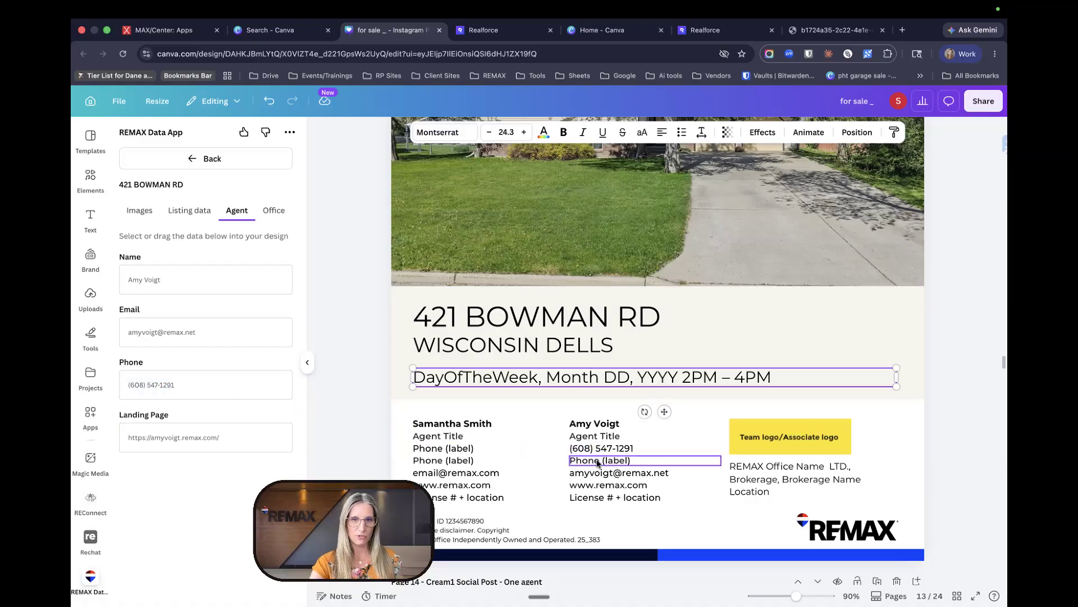
click(597, 461)
key(BackSpace)
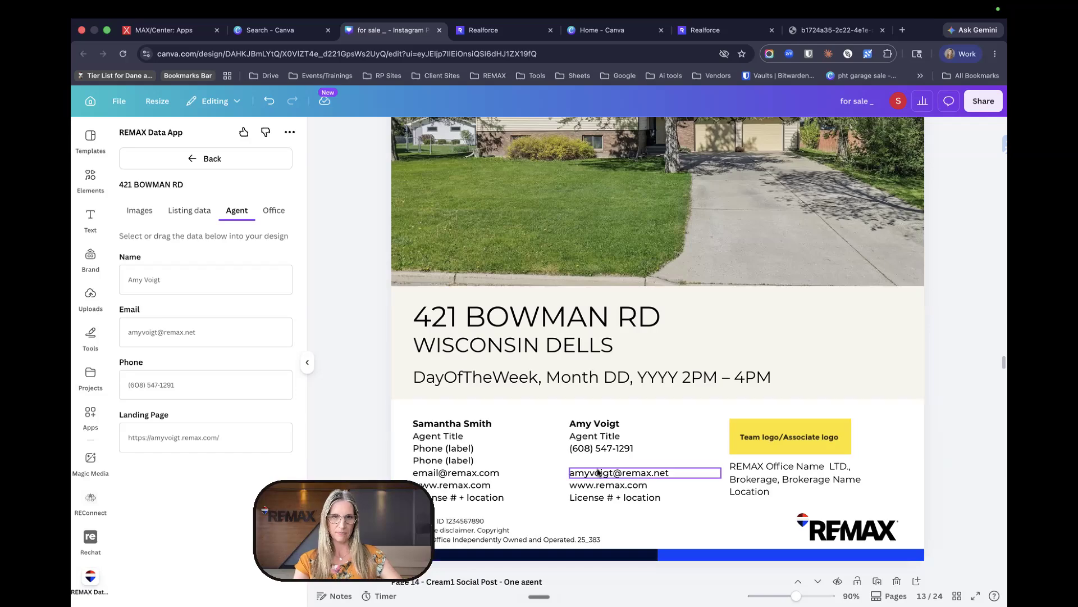
click(598, 473)
drag(599, 473, 597, 463)
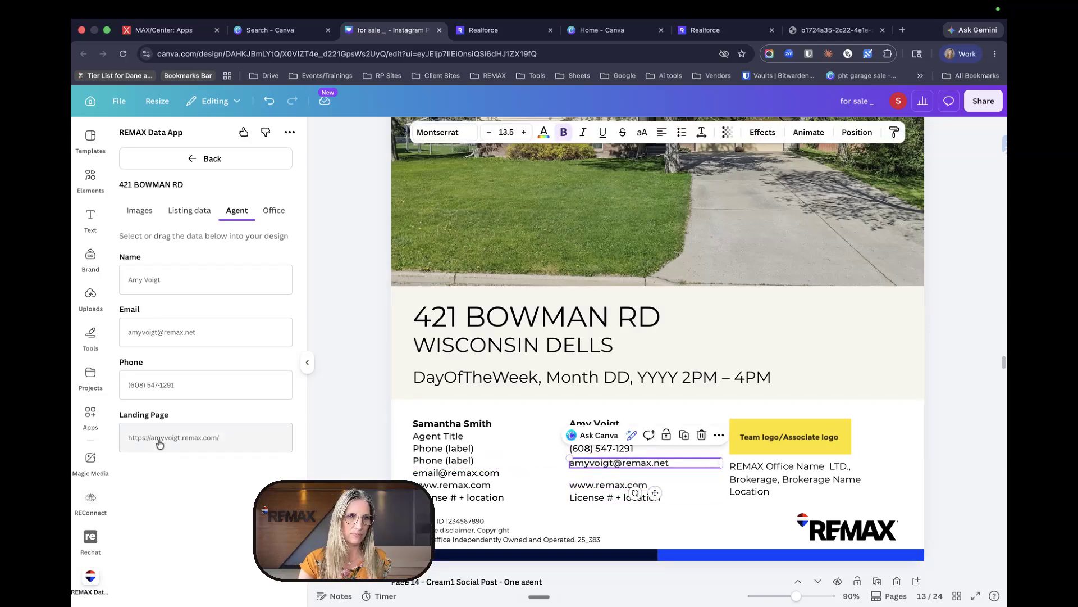
drag(159, 440, 587, 474)
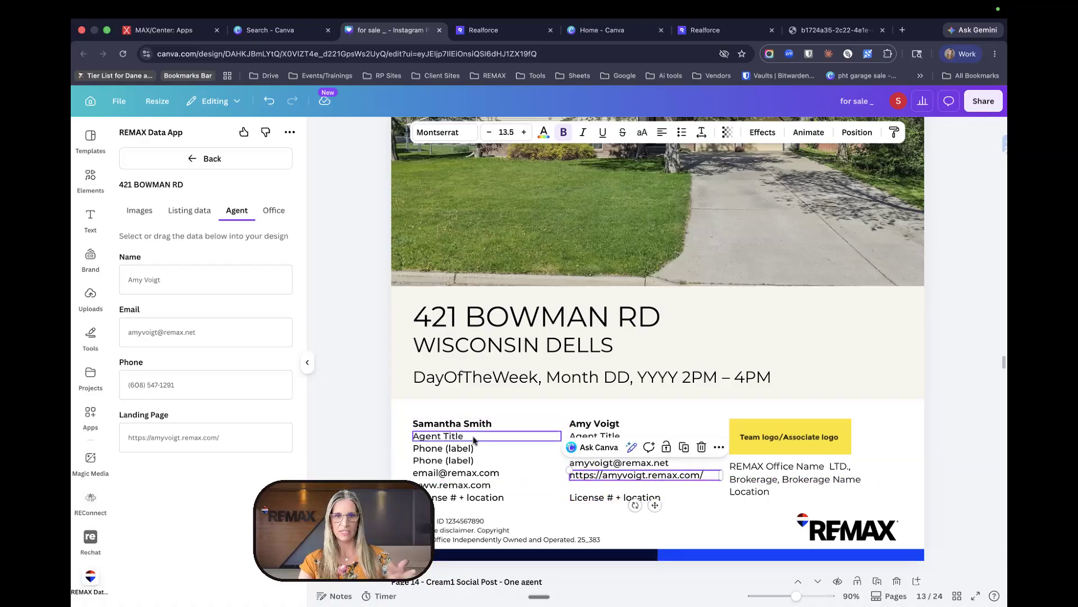
click(772, 437)
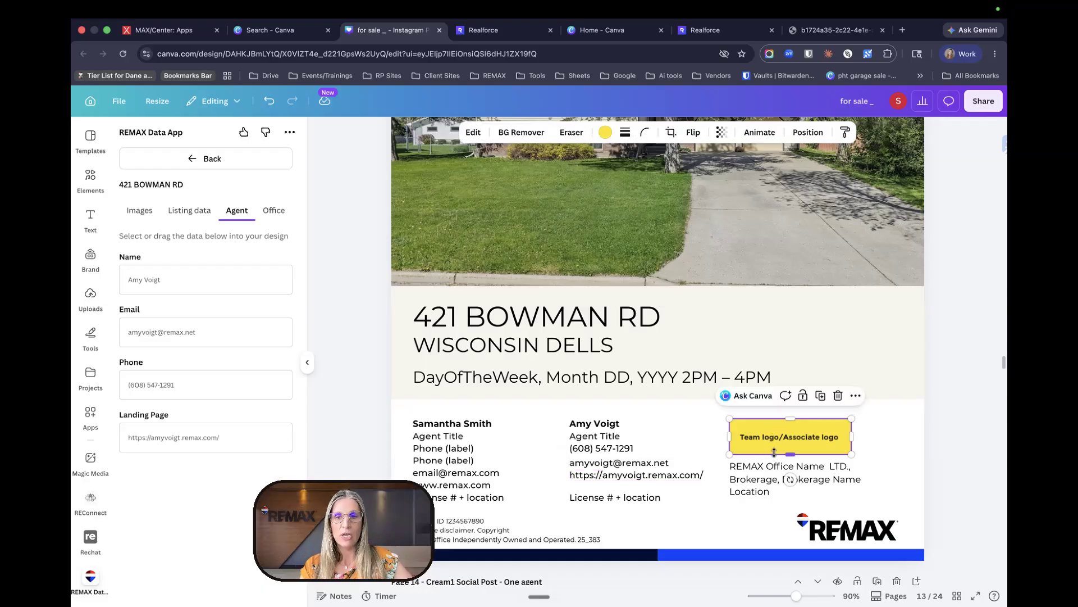
- Review the listing's Office, Images, Listing data and Agent tabs, then return to the property list
click(273, 210)
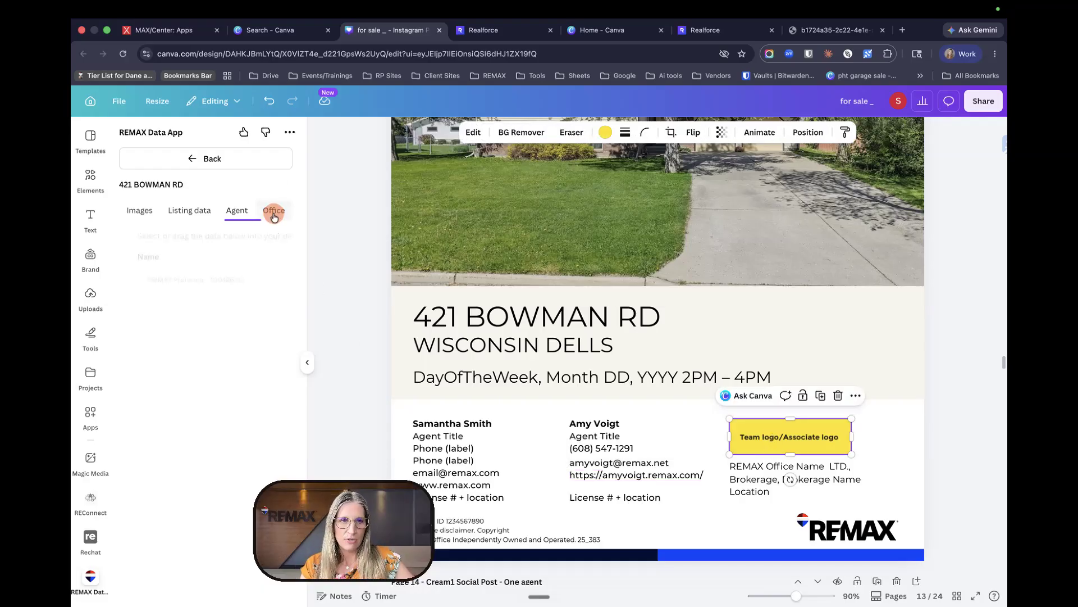
click(138, 213)
click(212, 216)
click(236, 211)
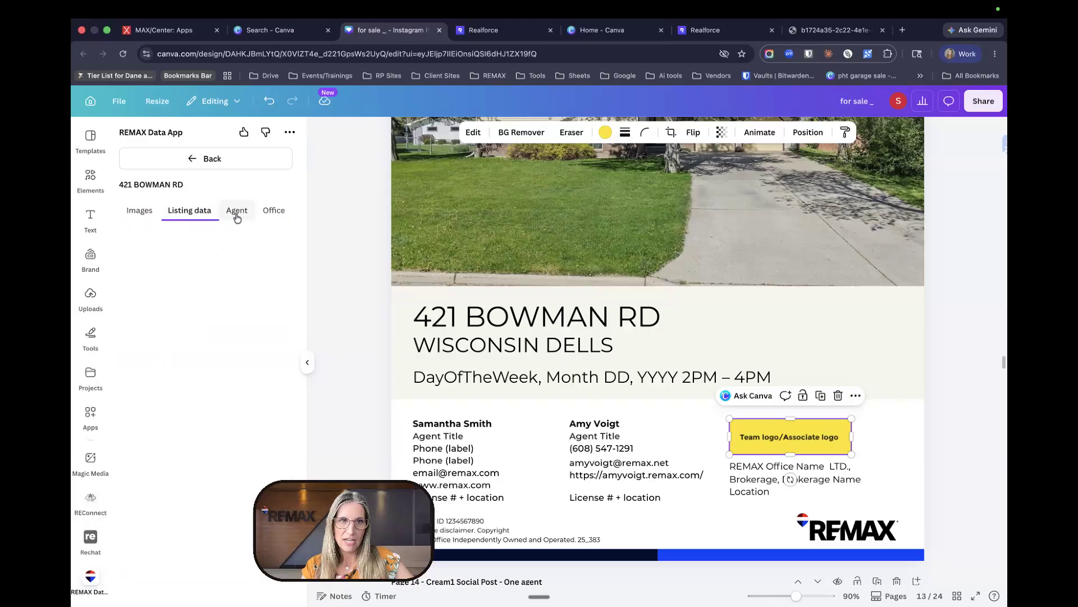
click(272, 211)
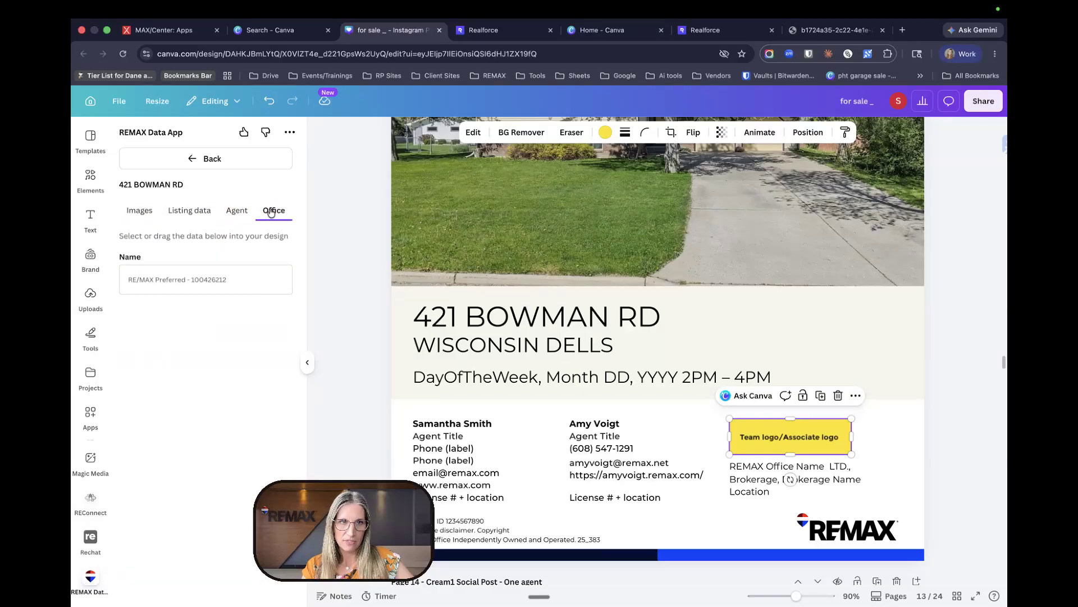
click(212, 162)
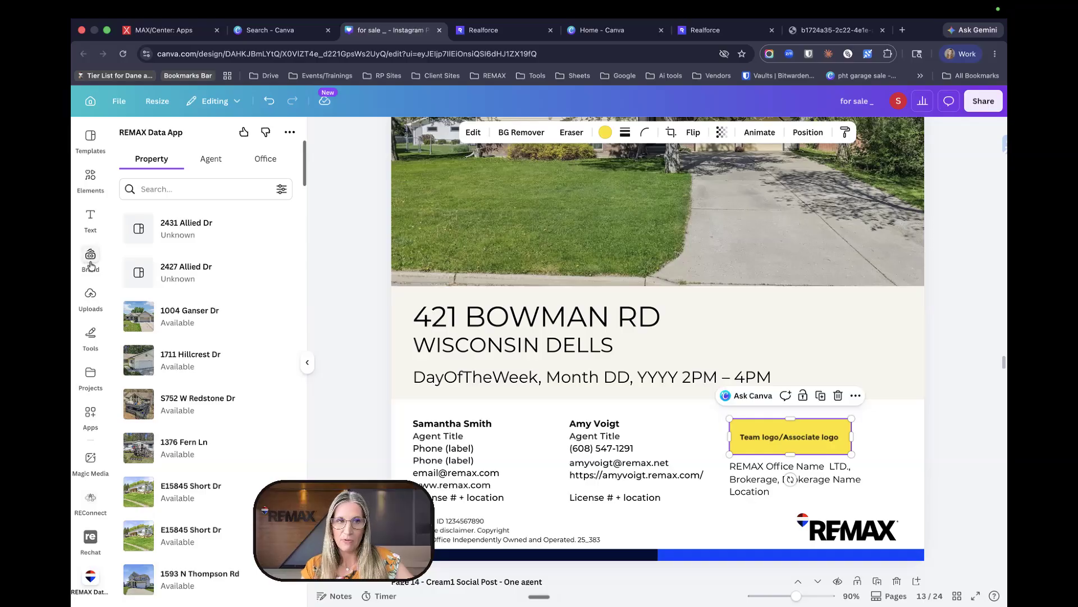
- Check the REMAX brand kits and Share options, then collapse the side panel
click(91, 261)
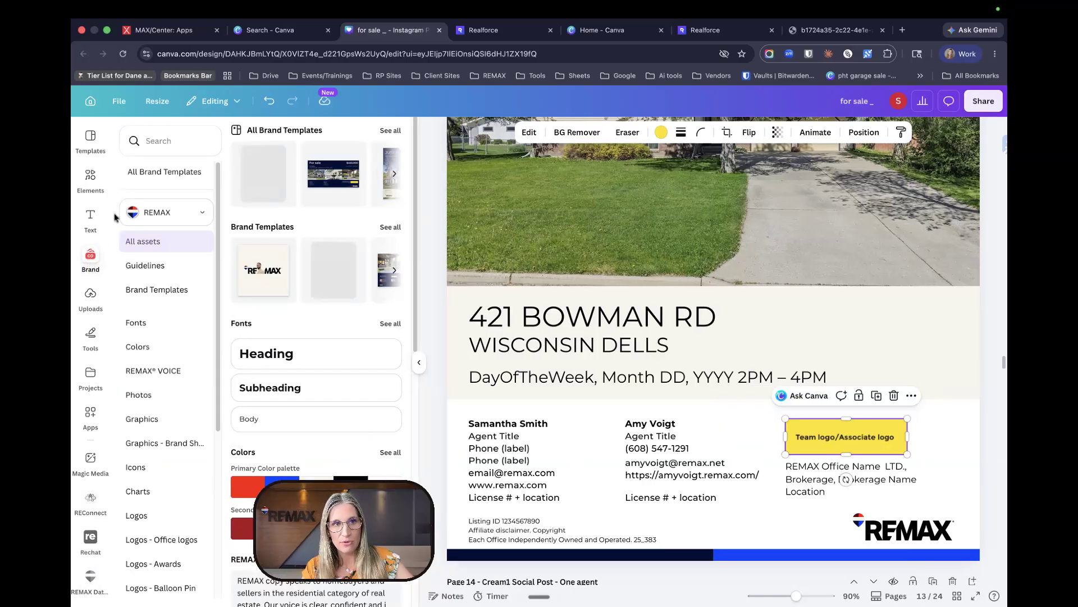
click(179, 209)
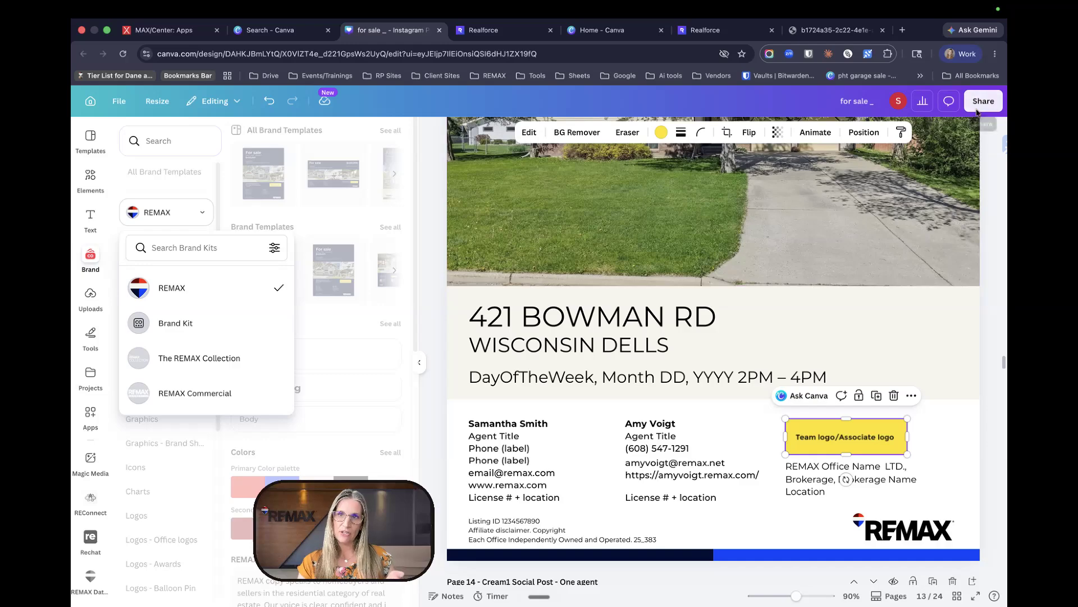
click(979, 105)
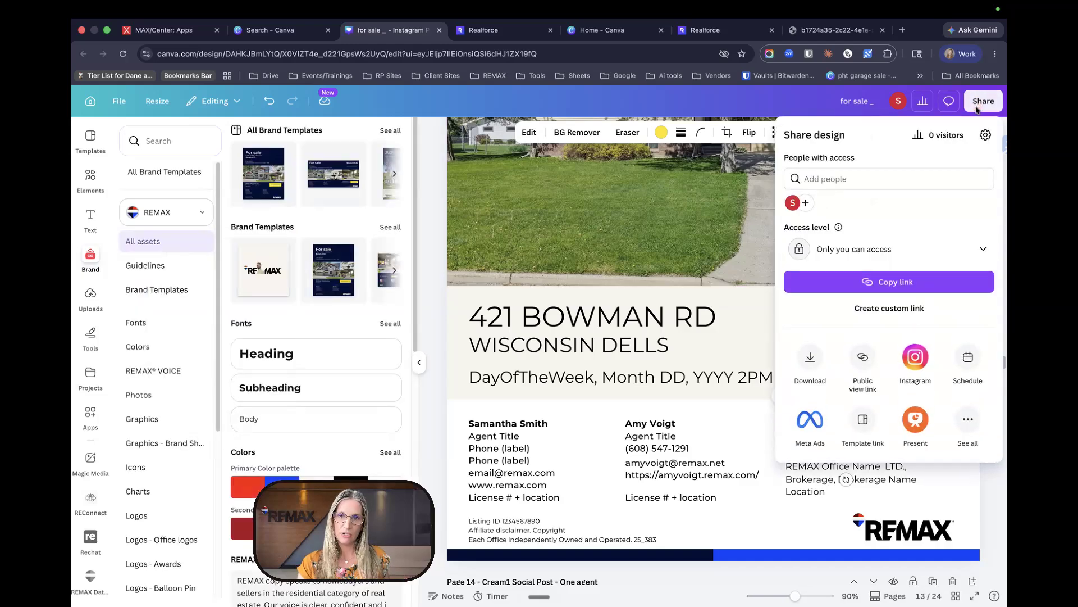
click(433, 256)
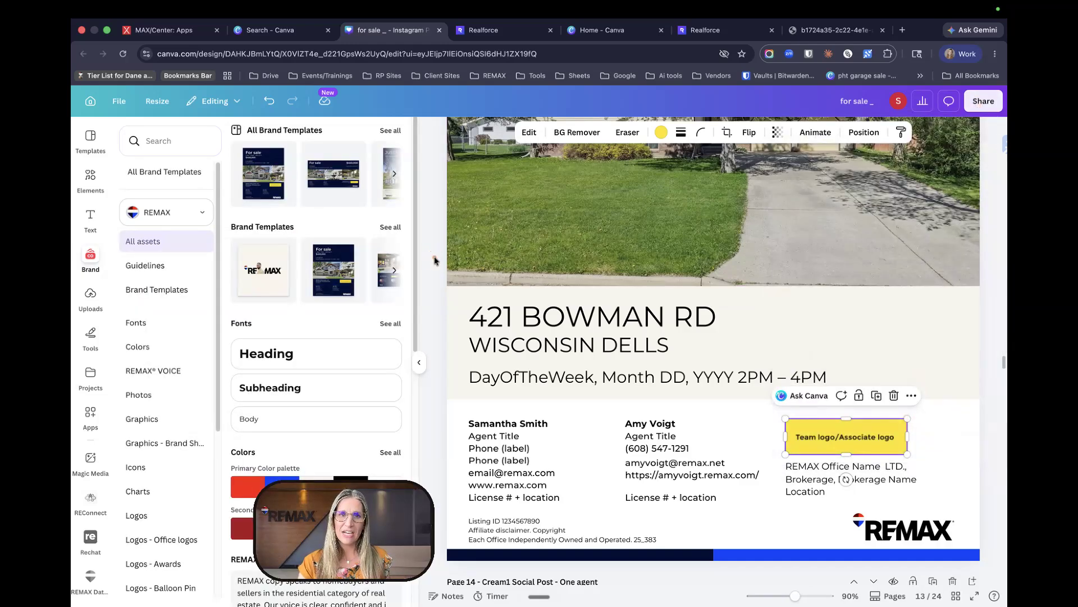
click(419, 362)
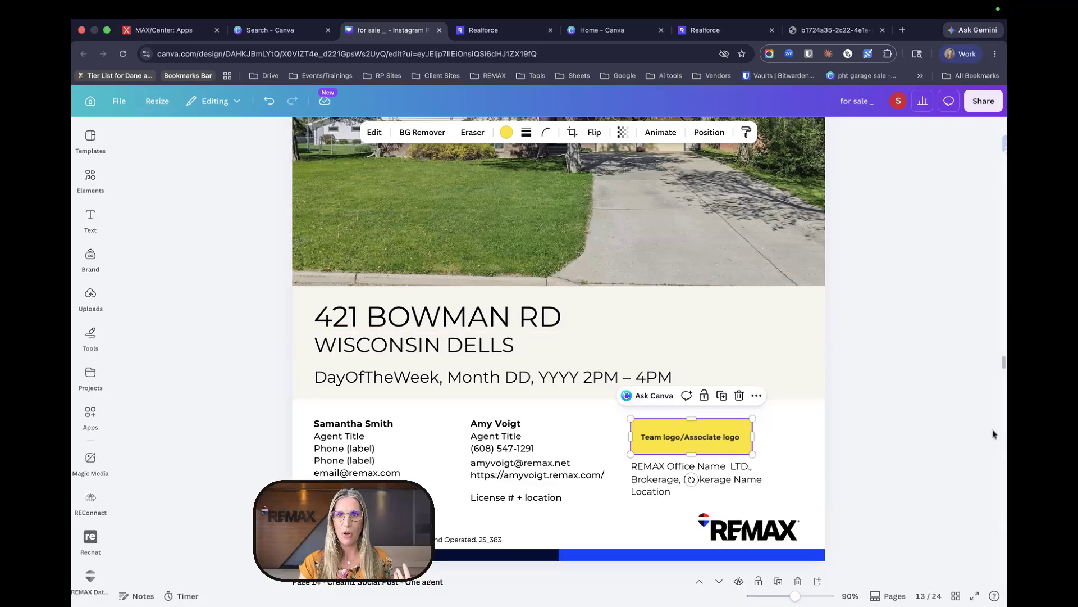
scroll(913, 399, up, 5)
scroll(915, 400, down, 2)
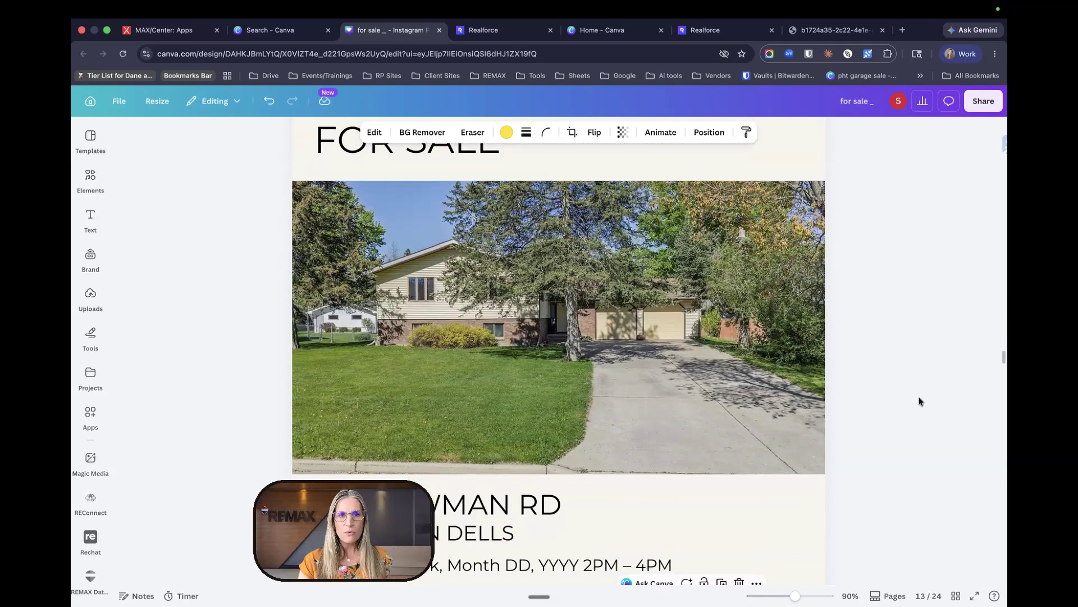
click(153, 108)
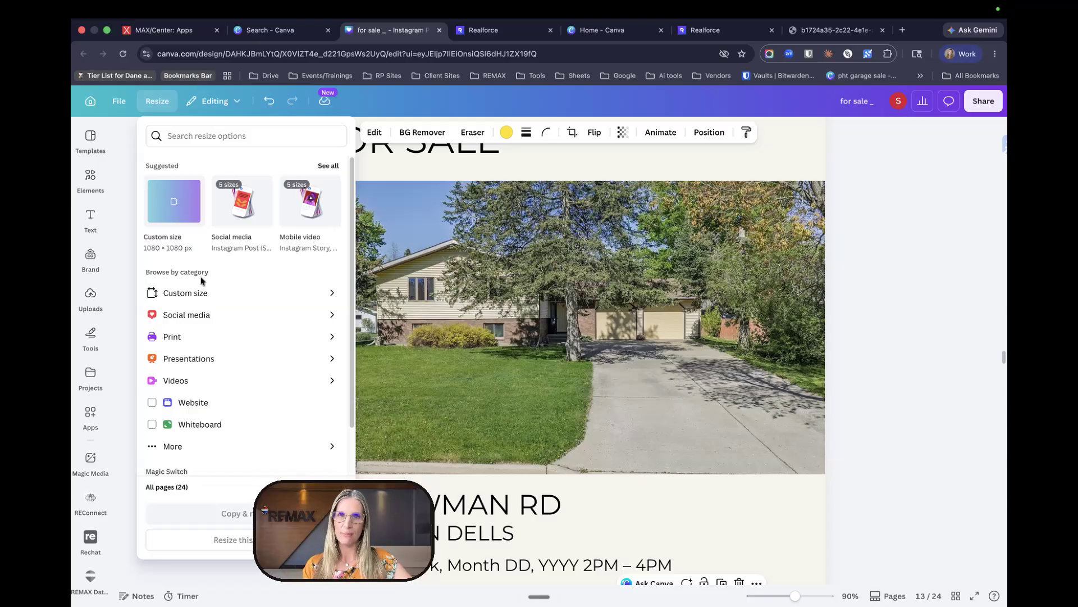
click(936, 332)
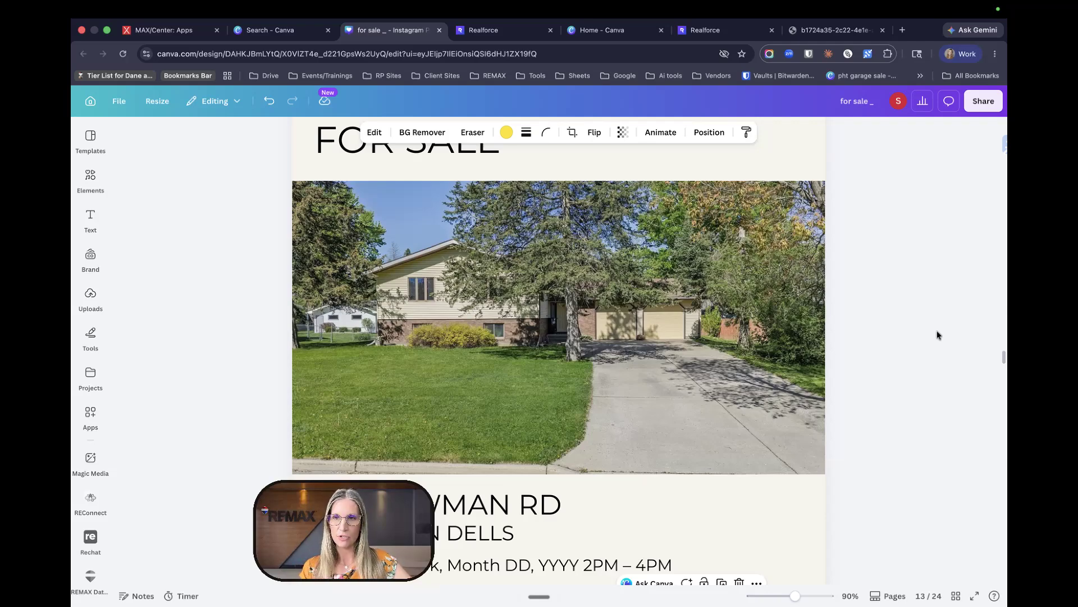
- Retitle the design 'for sale _ bowman rd' and bring up its Share panel
click(877, 104)
text(b)
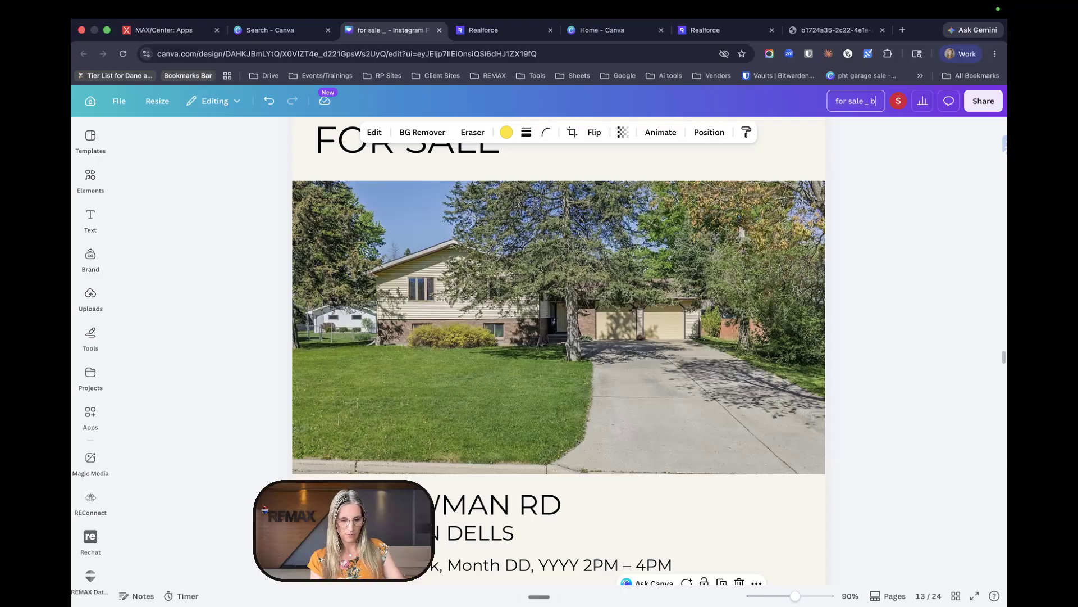
text(ow)
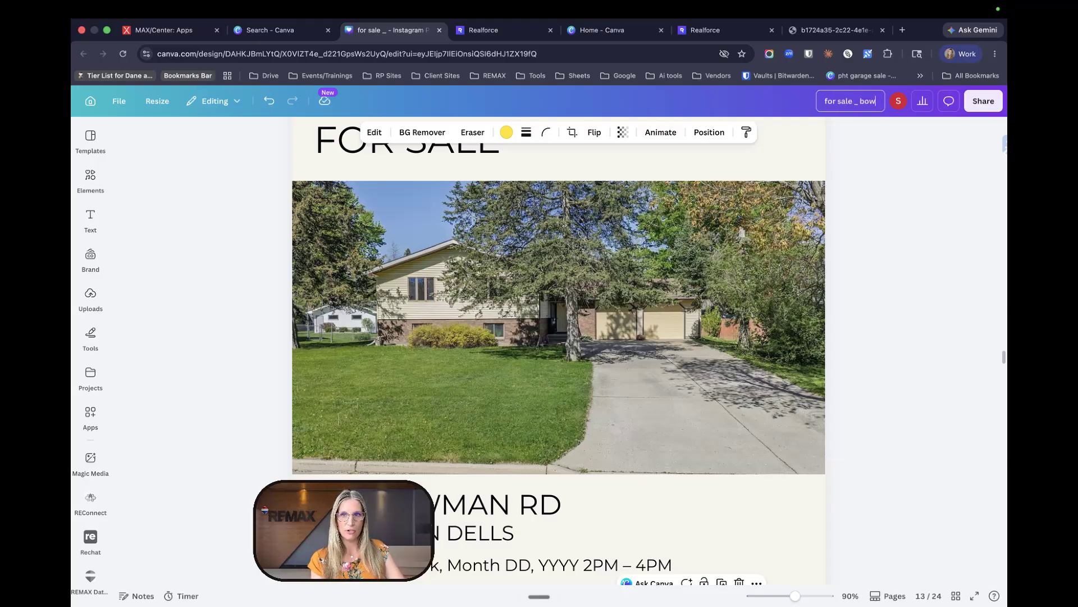
text(man rd)
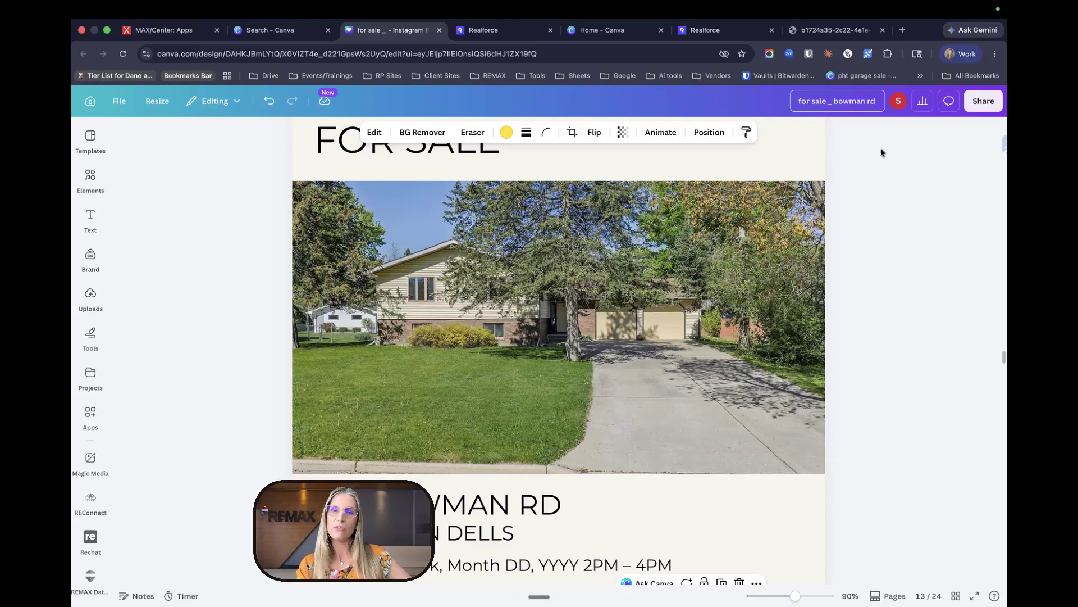
click(982, 102)
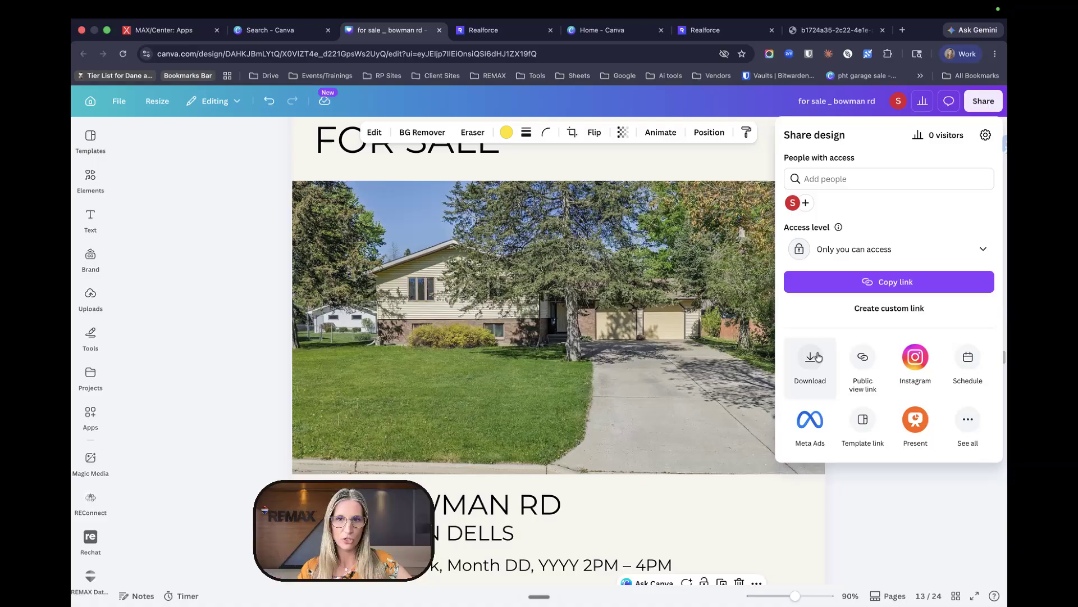
- Choose Facebook from the full Social list under More ways to publish
click(967, 430)
scroll(958, 433, down, 8)
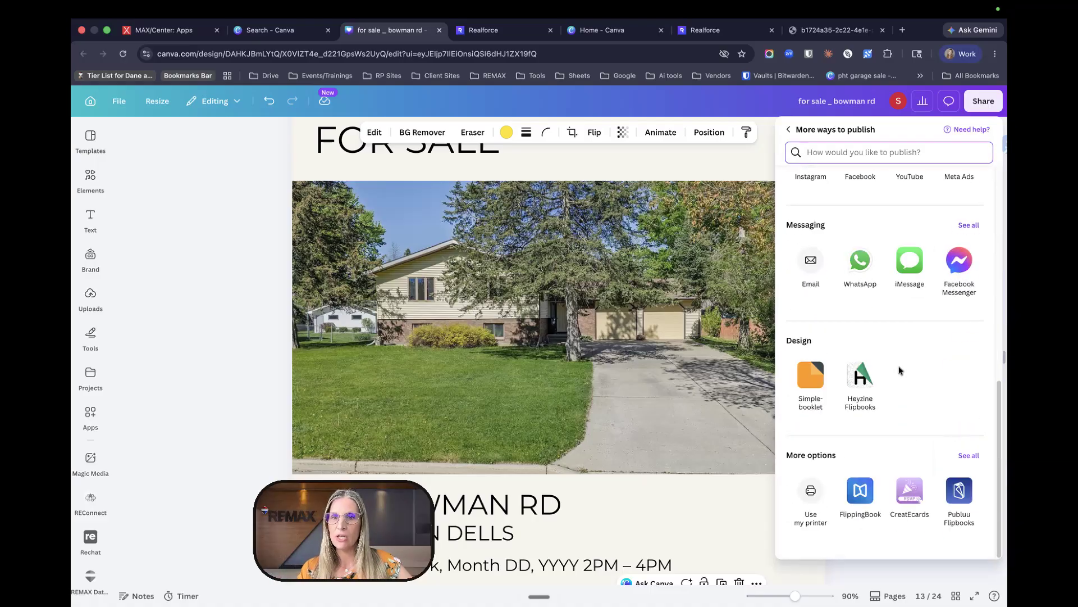
scroll(899, 369, up, 2)
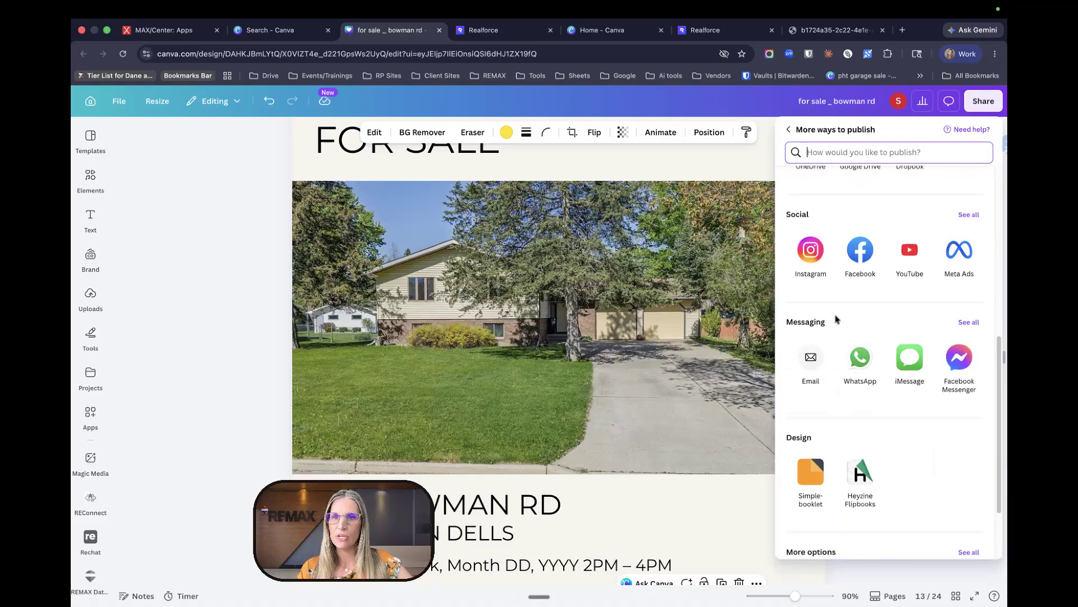
click(966, 214)
click(862, 260)
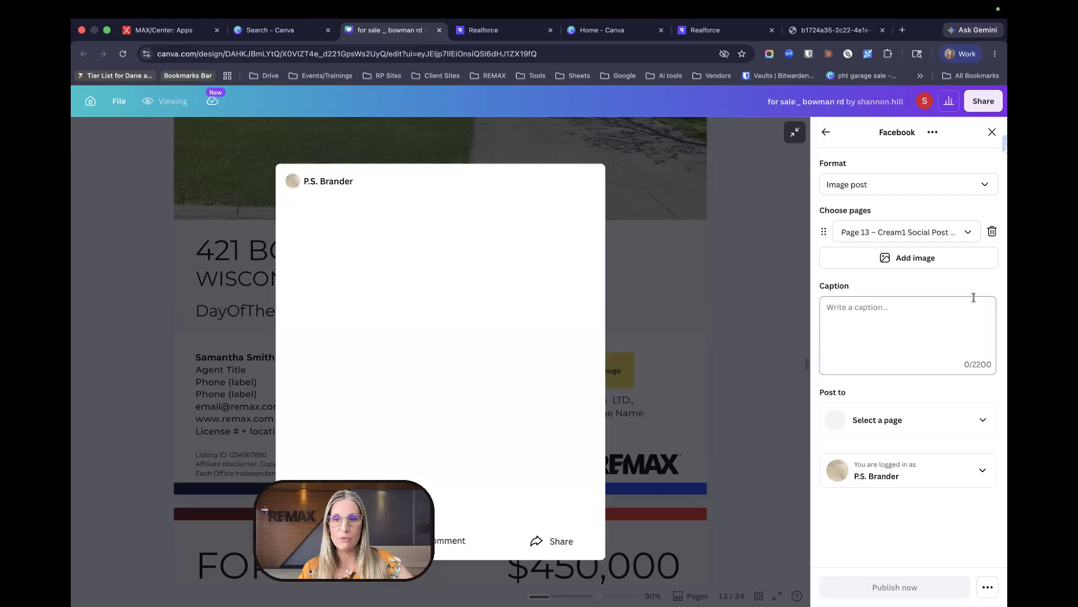
- Post to the RE/MAX Preferred Realtors page with the caption 'blah llll'
click(961, 428)
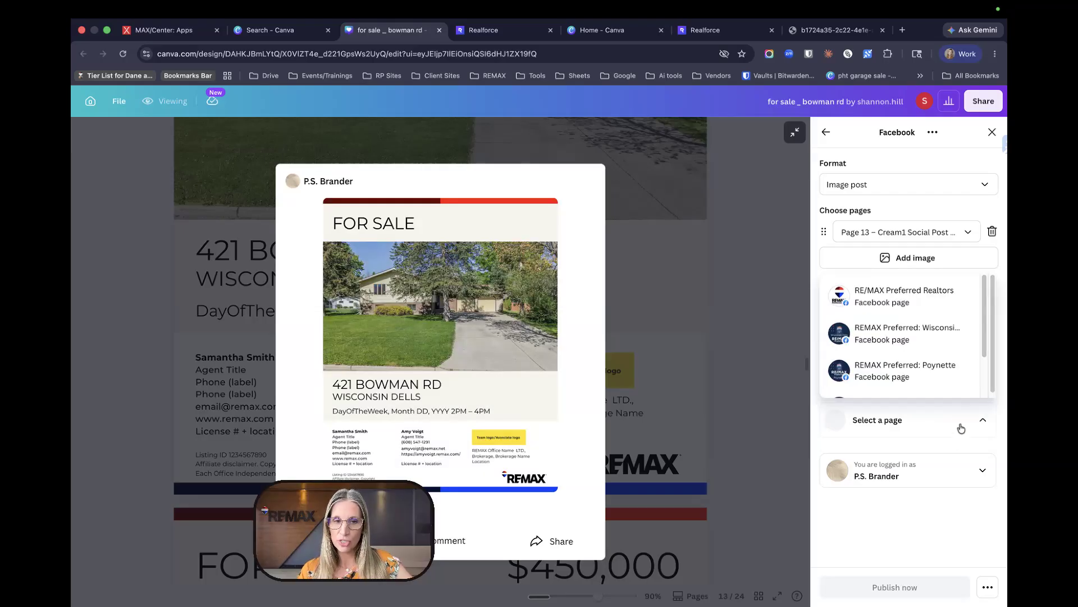
click(887, 298)
click(910, 312)
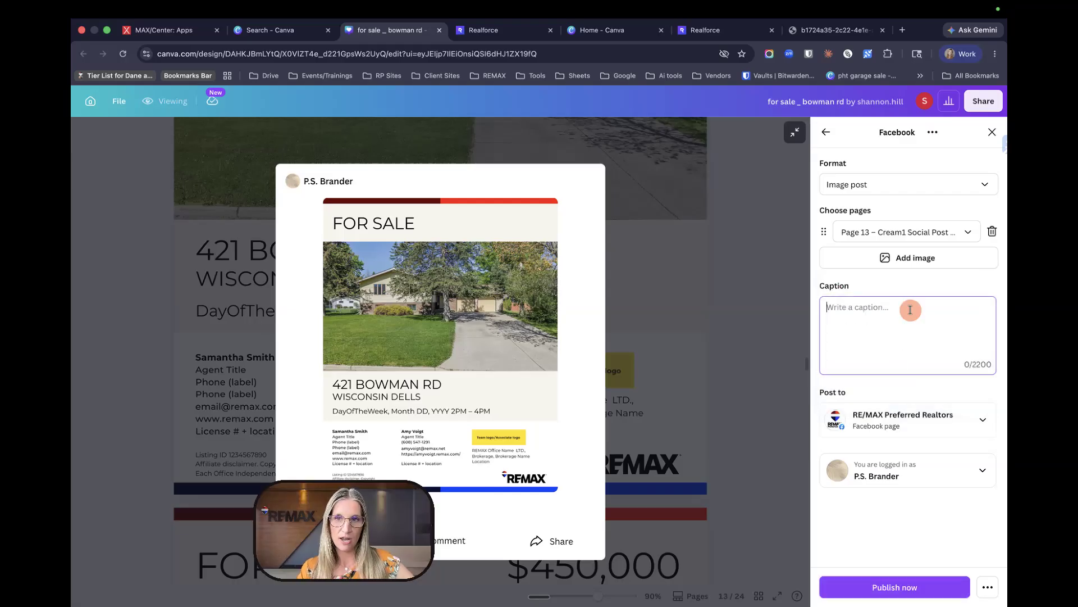
text(bla)
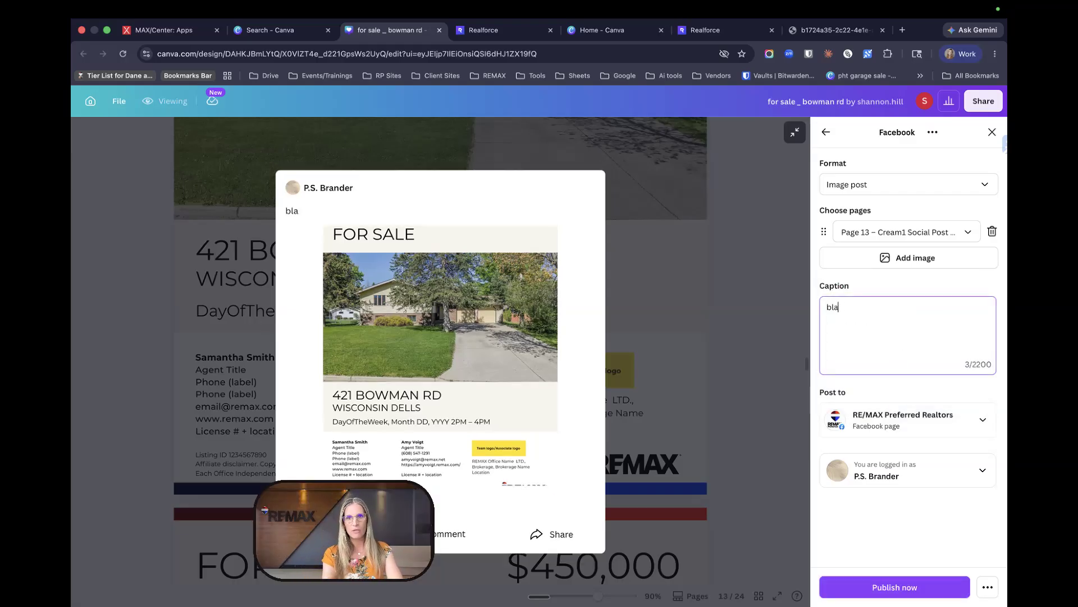
text(h llll)
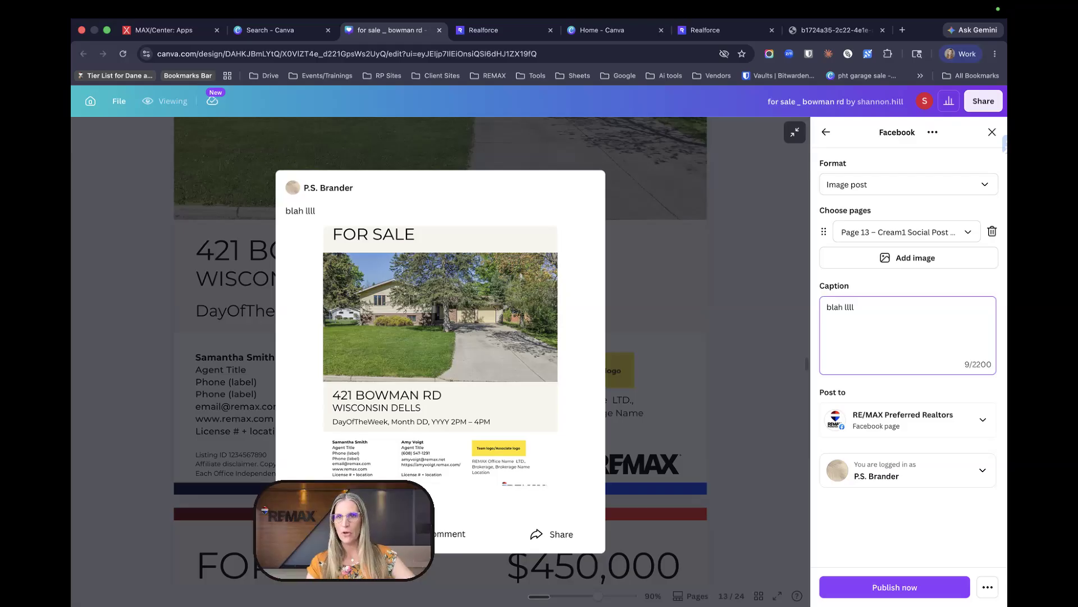
- Keep page 13 as the posted page, review scheduling options, and close the Facebook setup
click(898, 238)
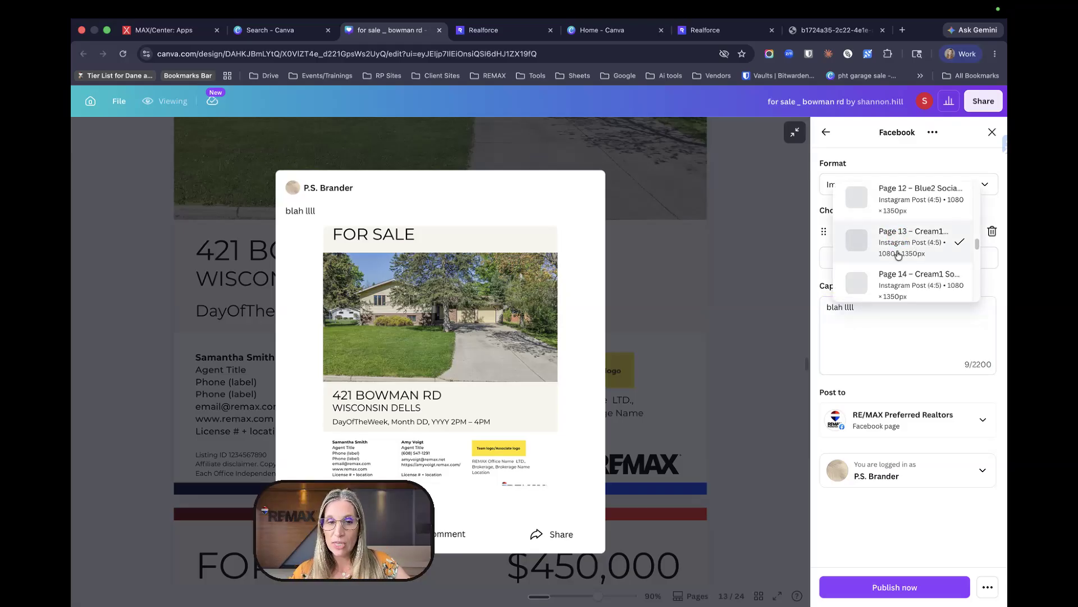
scroll(926, 247, down, 1)
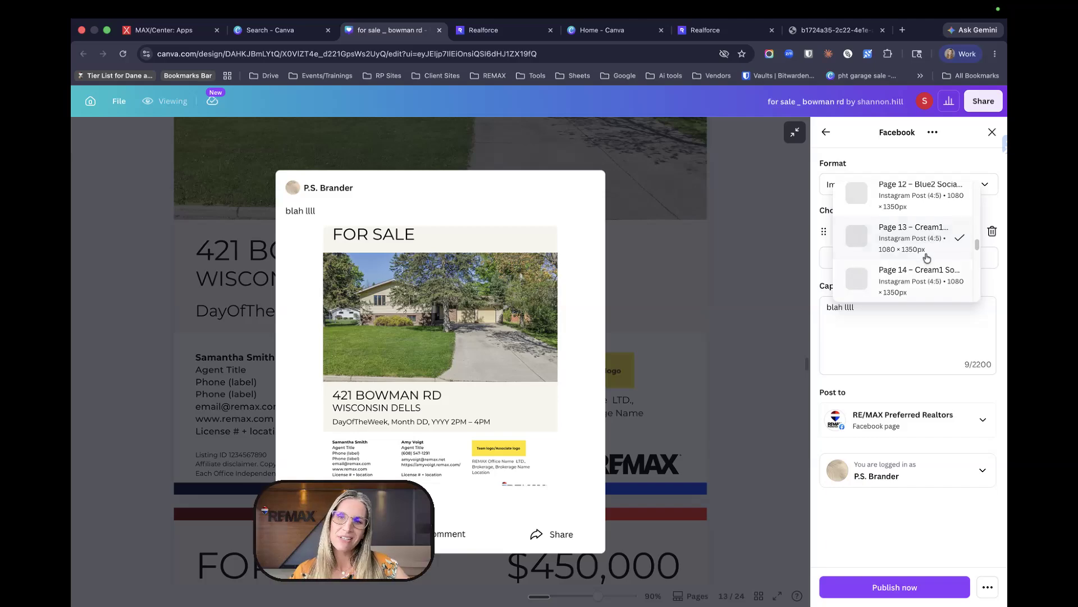
scroll(927, 244, up, 1)
scroll(924, 242, down, 1)
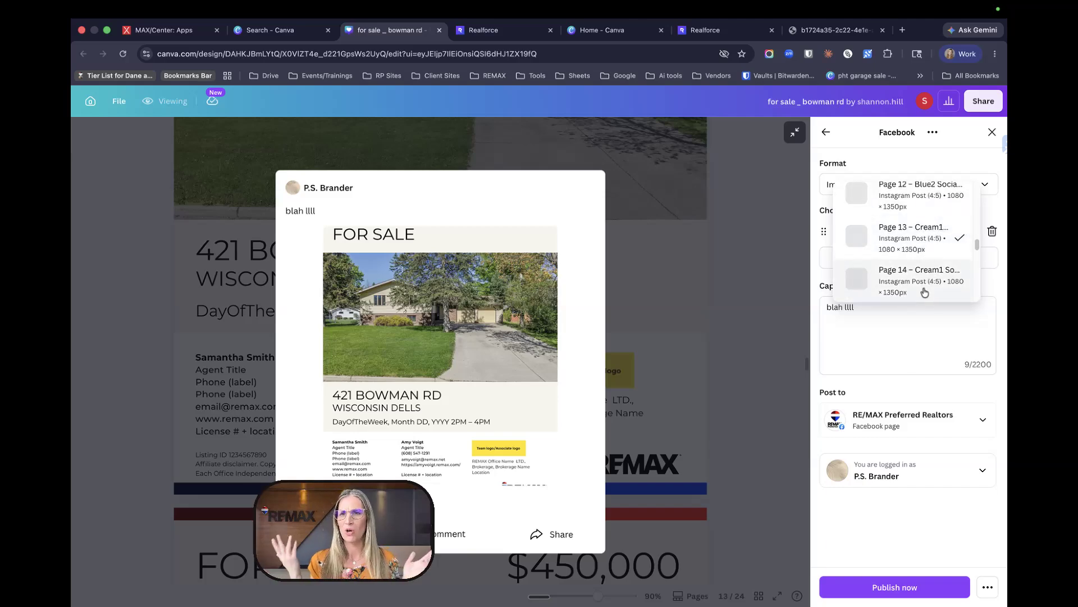
click(958, 389)
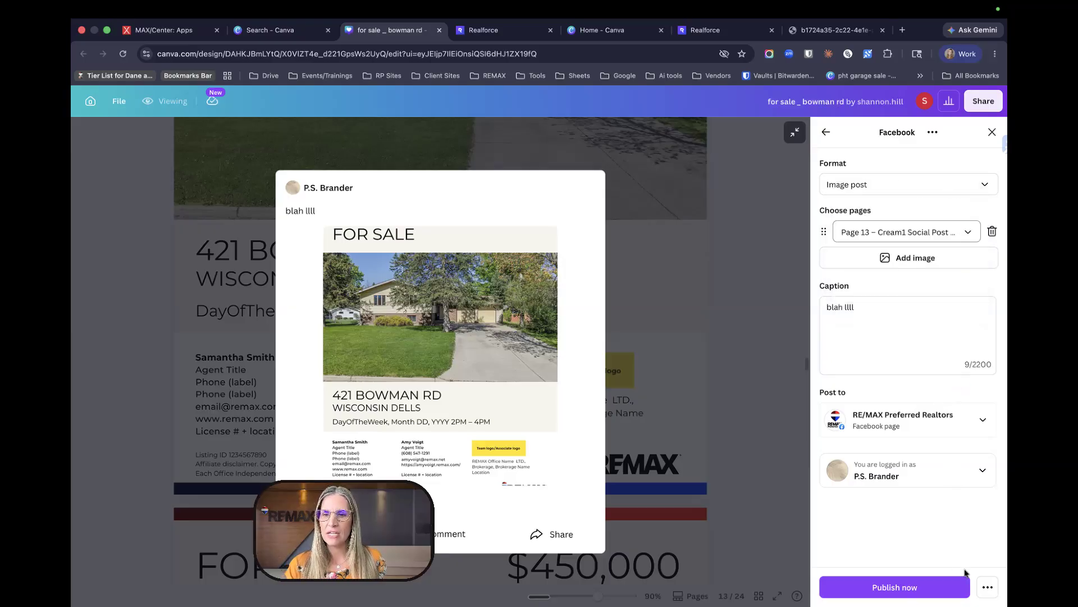
click(989, 590)
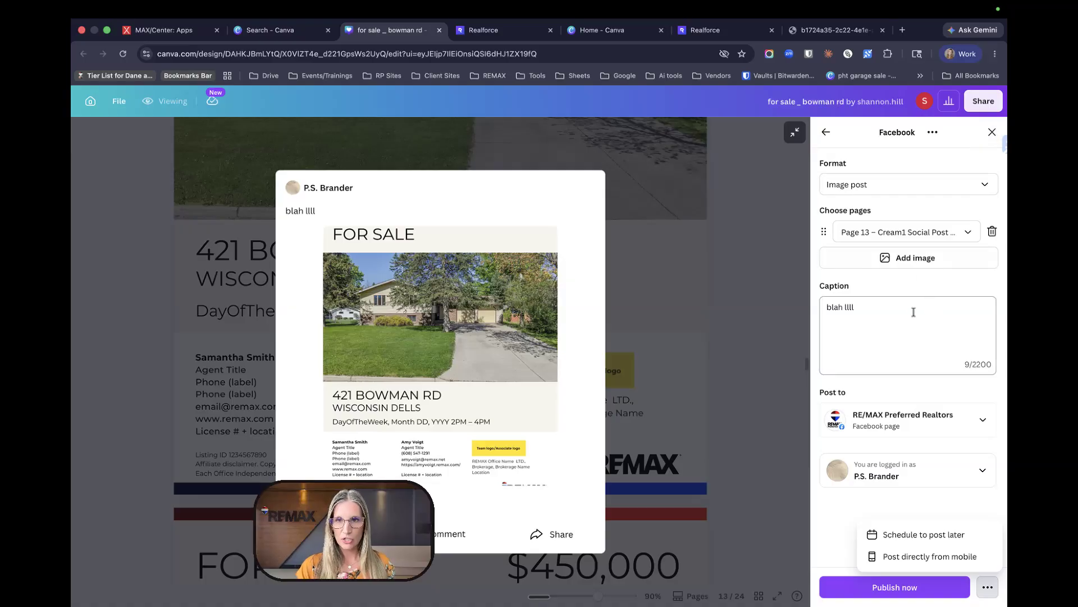
drag(823, 307, 871, 308)
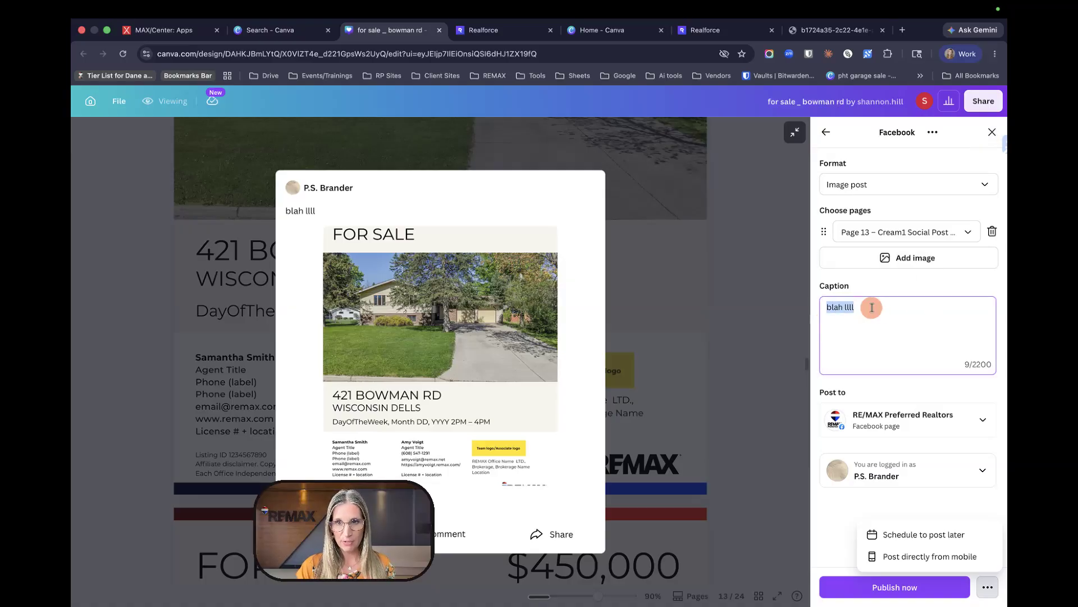
click(992, 133)
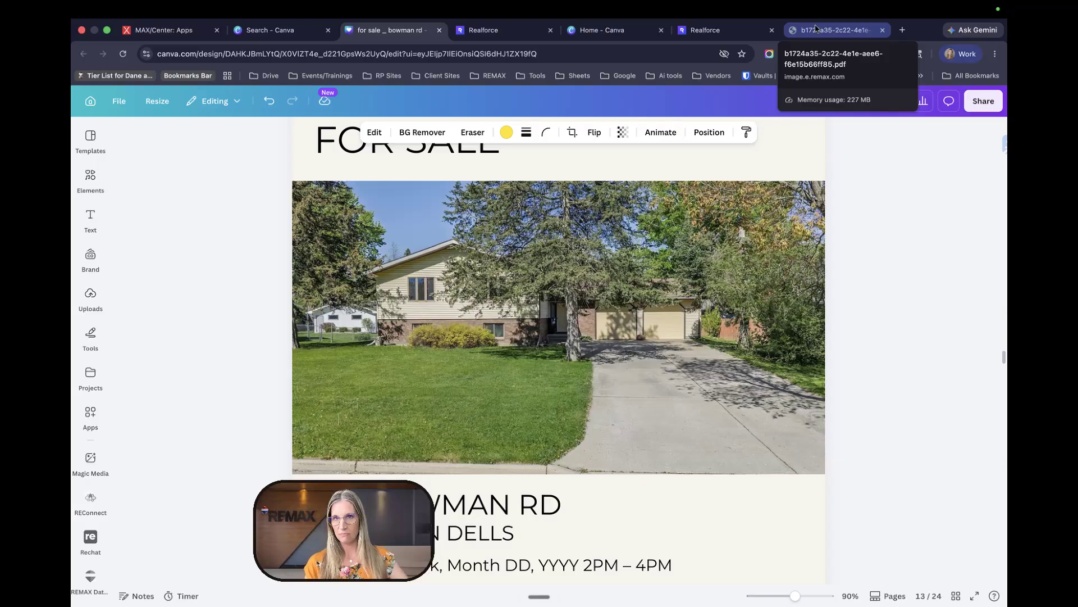
- Read through the REMAX + Canva FAQ PDF from page 1 to page 7's account-switching steps 10–11
click(852, 32)
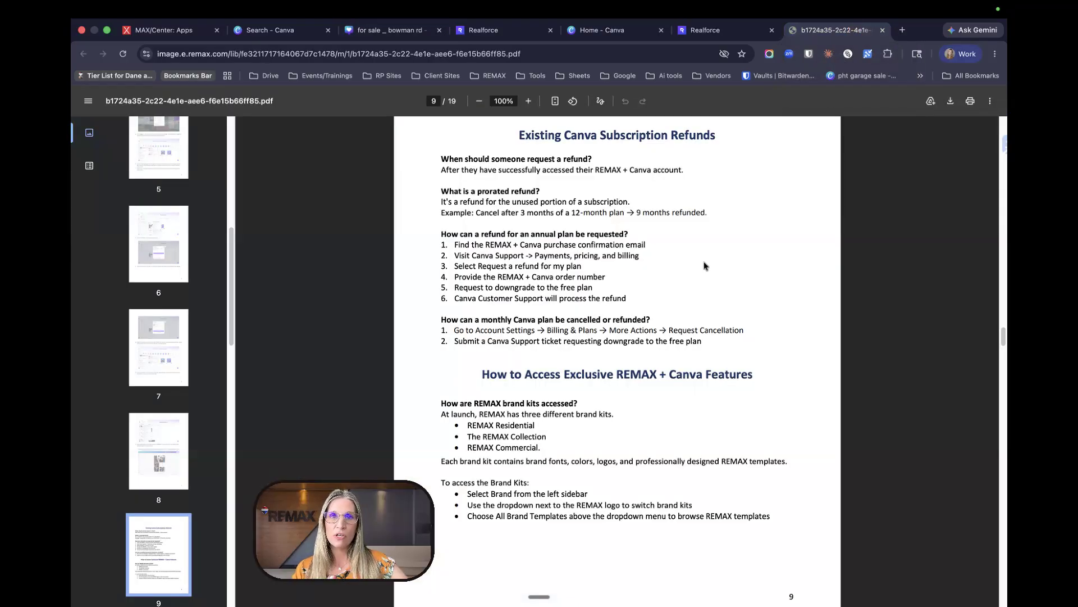
scroll(307, 193, up, 5)
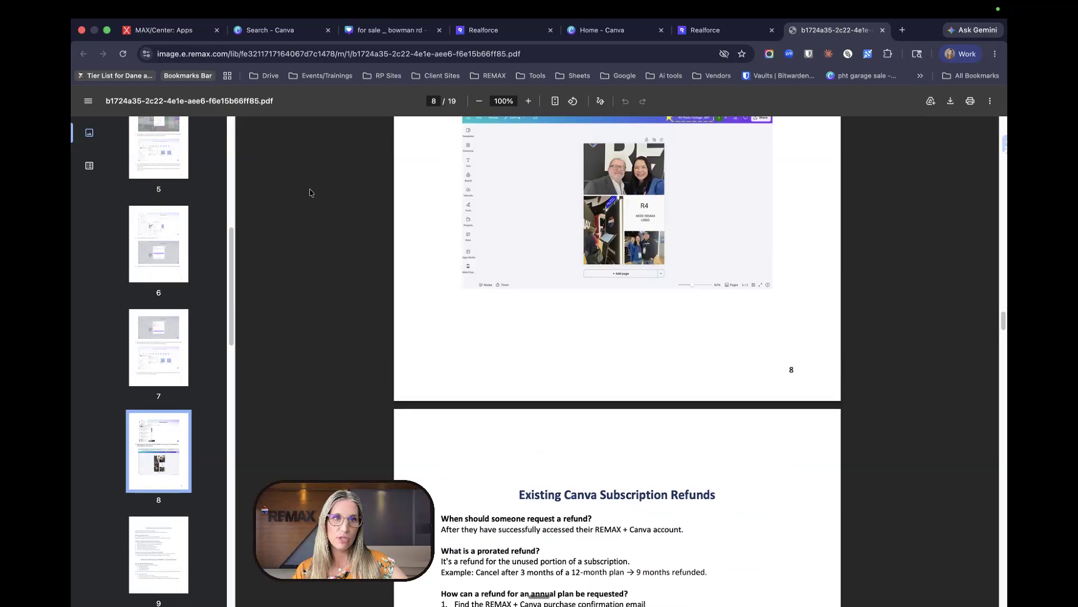
scroll(644, 297, up, 10)
scroll(644, 296, up, 8)
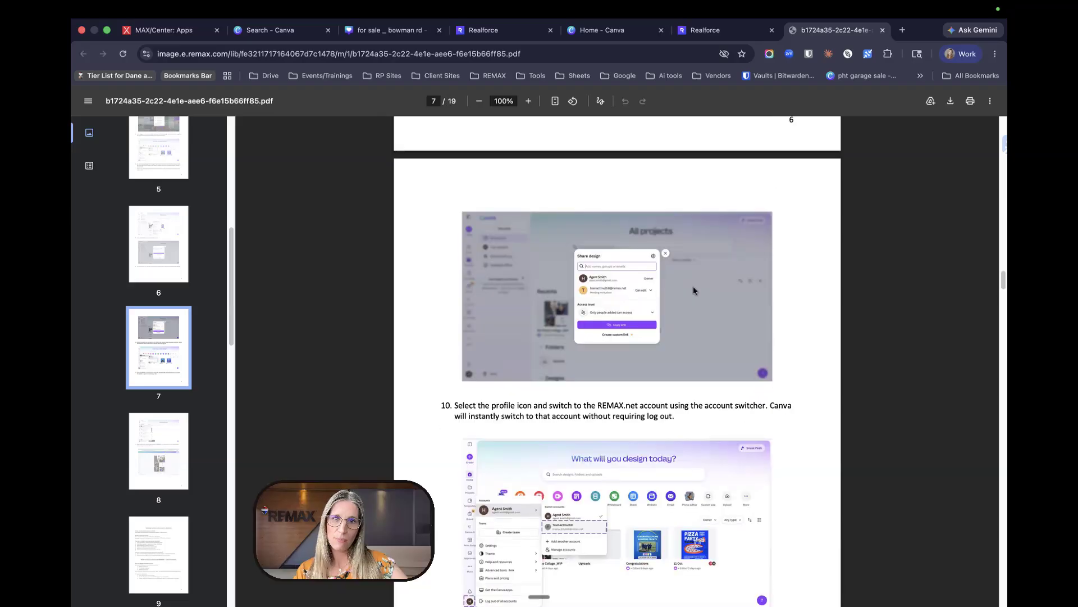
scroll(676, 290, down, 4)
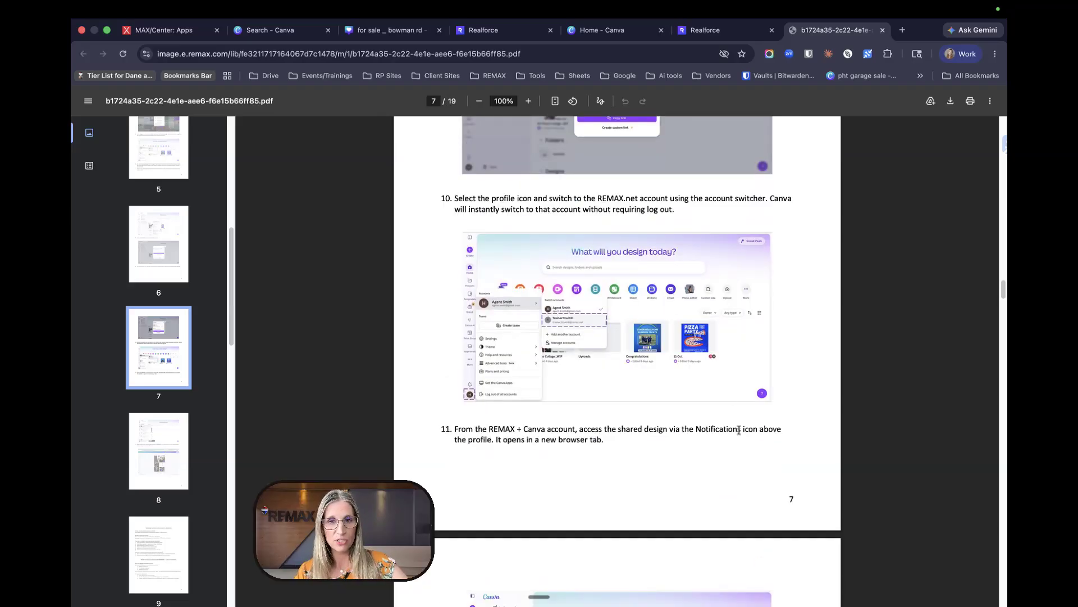
scroll(739, 430, down, 7)
scroll(724, 427, up, 20)
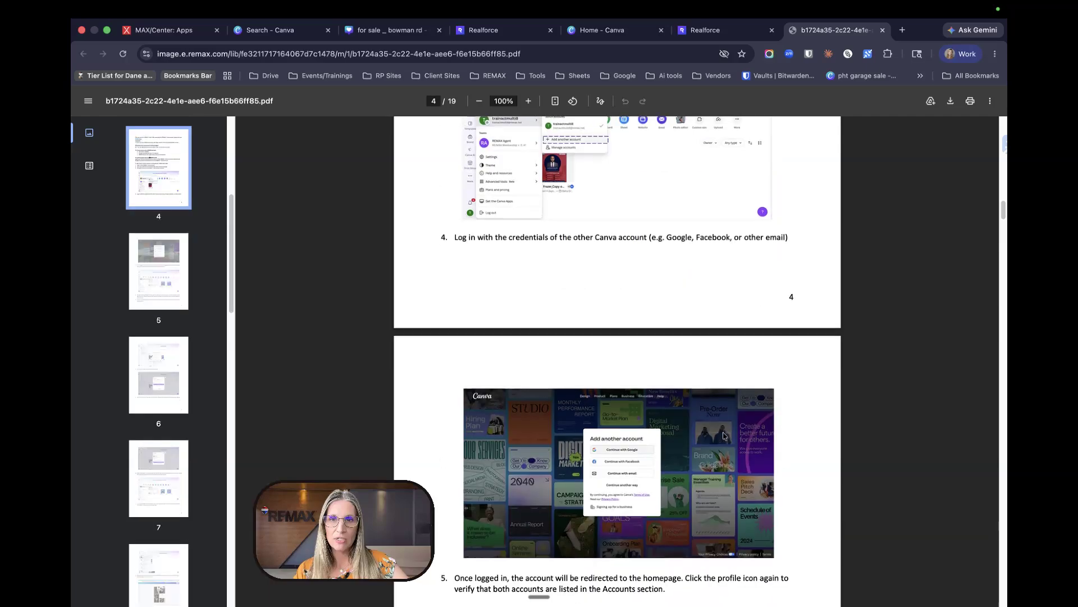
scroll(724, 435, up, 20)
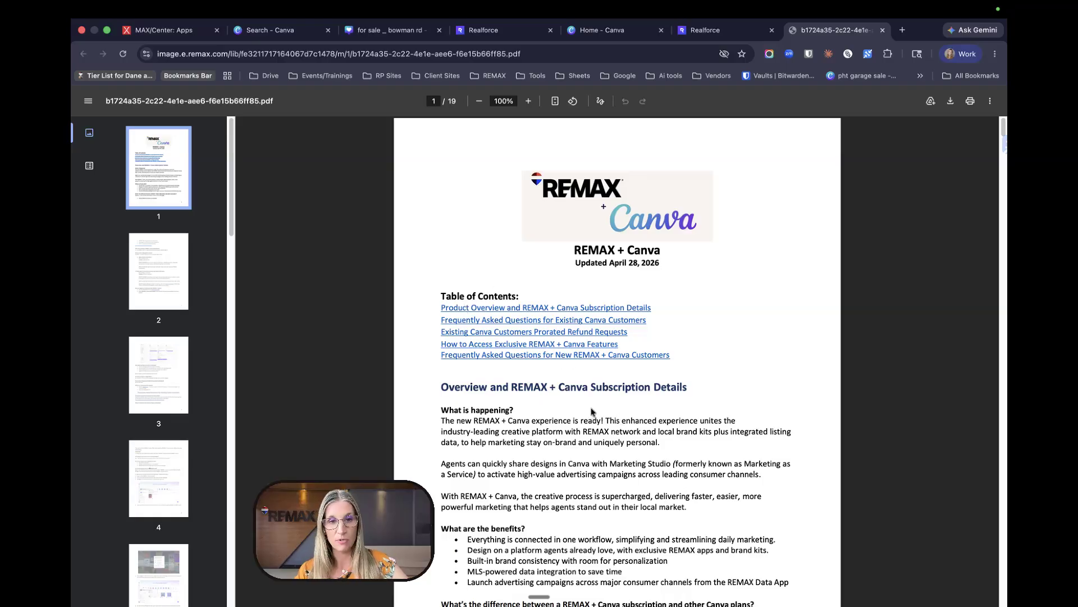
scroll(591, 412, down, 3)
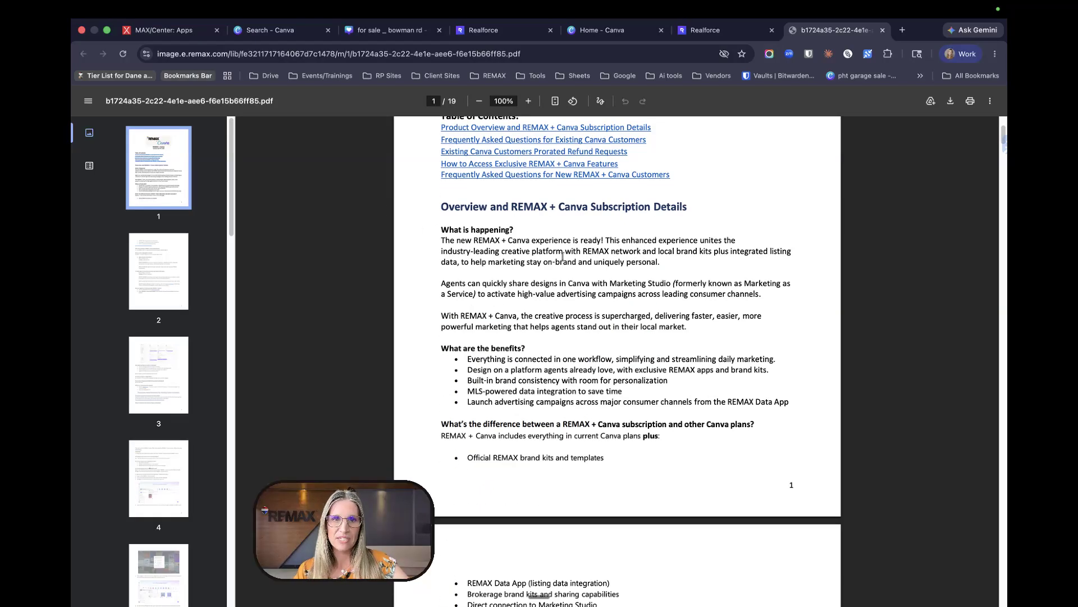
scroll(599, 380, down, 8)
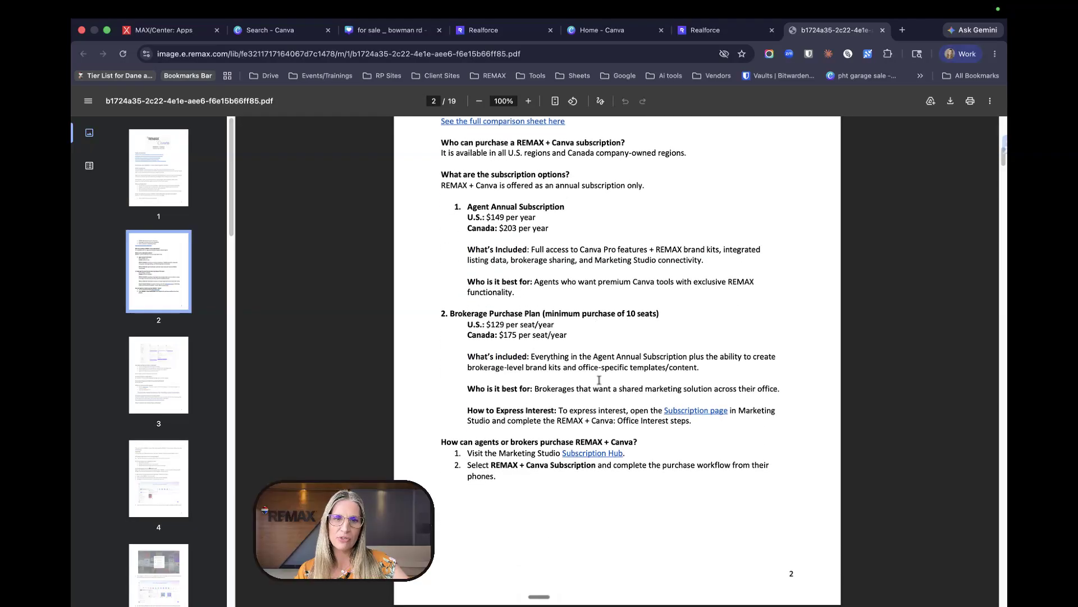
scroll(599, 380, down, 12)
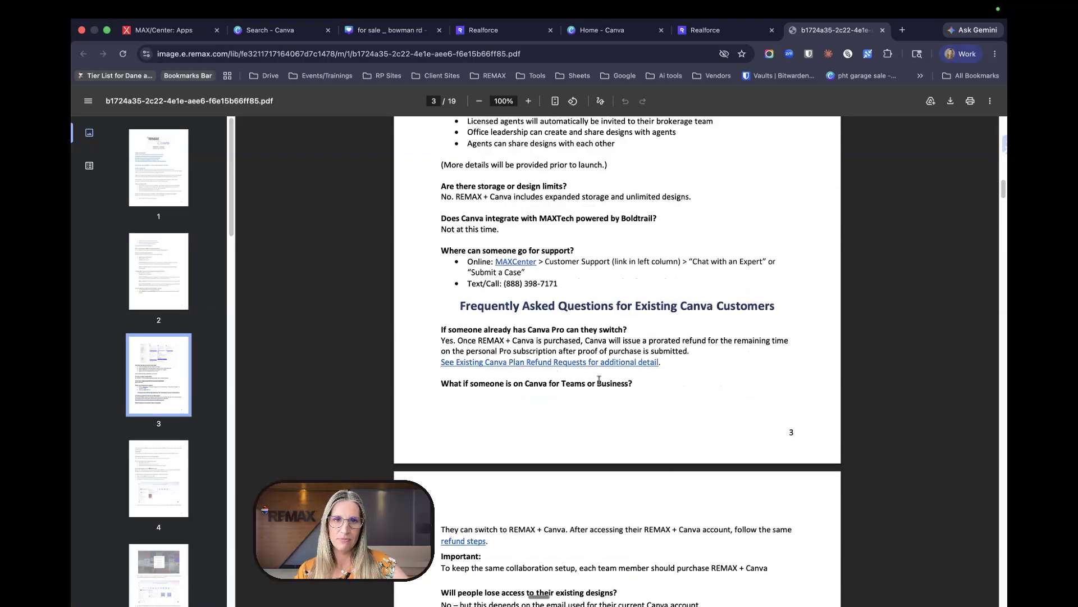
scroll(598, 376, down, 10)
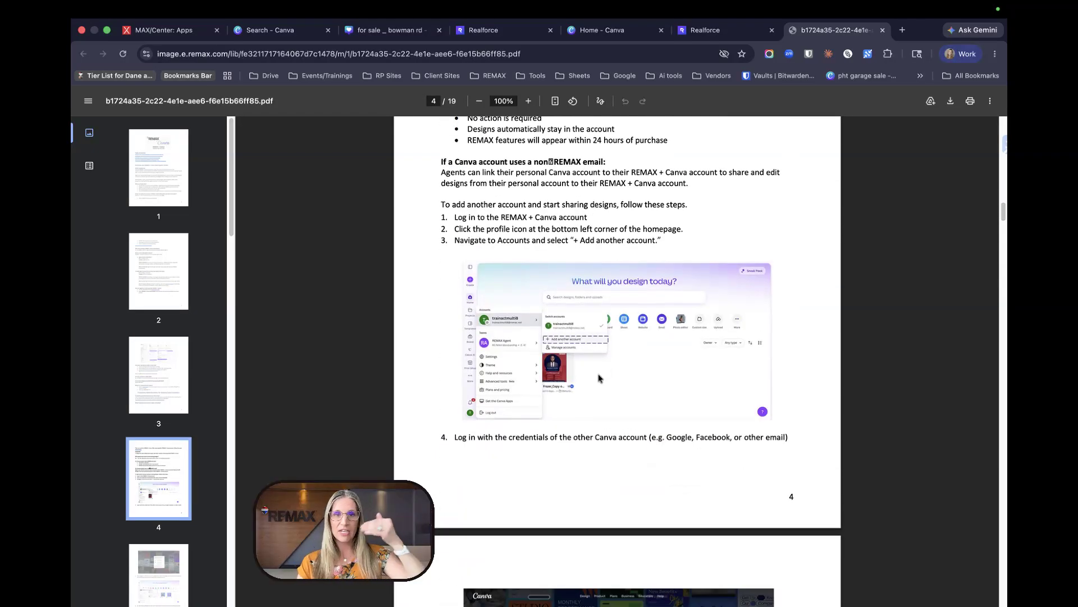
scroll(598, 362, down, 1)
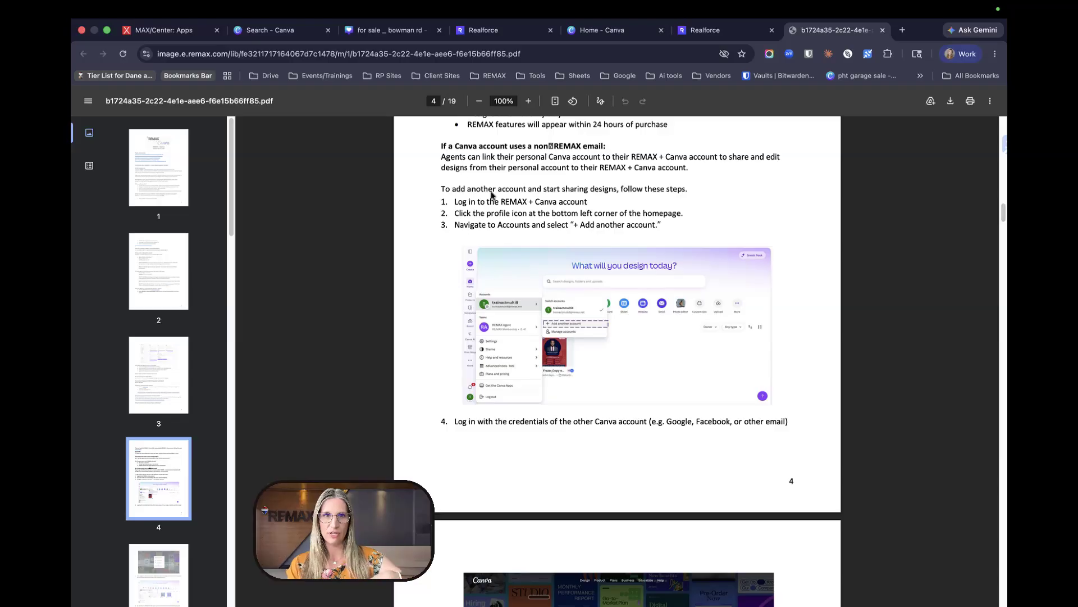
scroll(525, 297, down, 20)
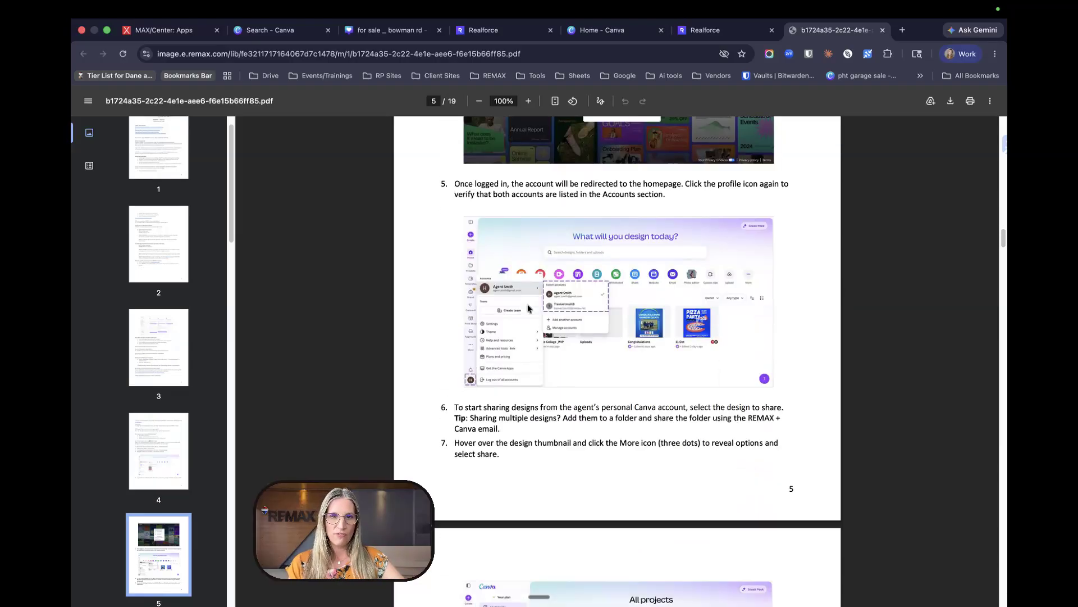
scroll(528, 302, down, 20)
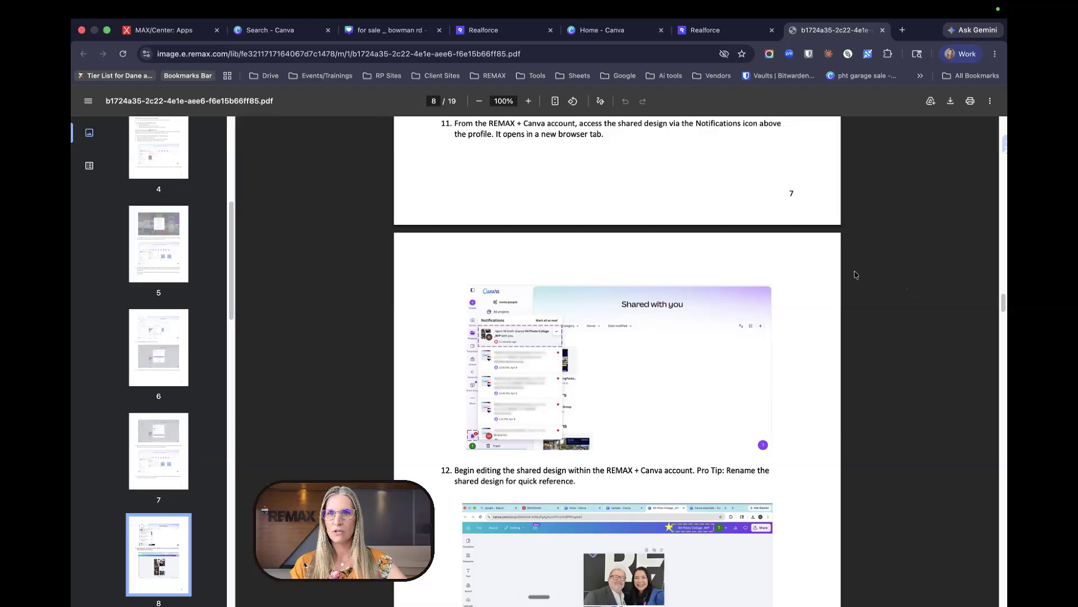
scroll(894, 320, up, 7)
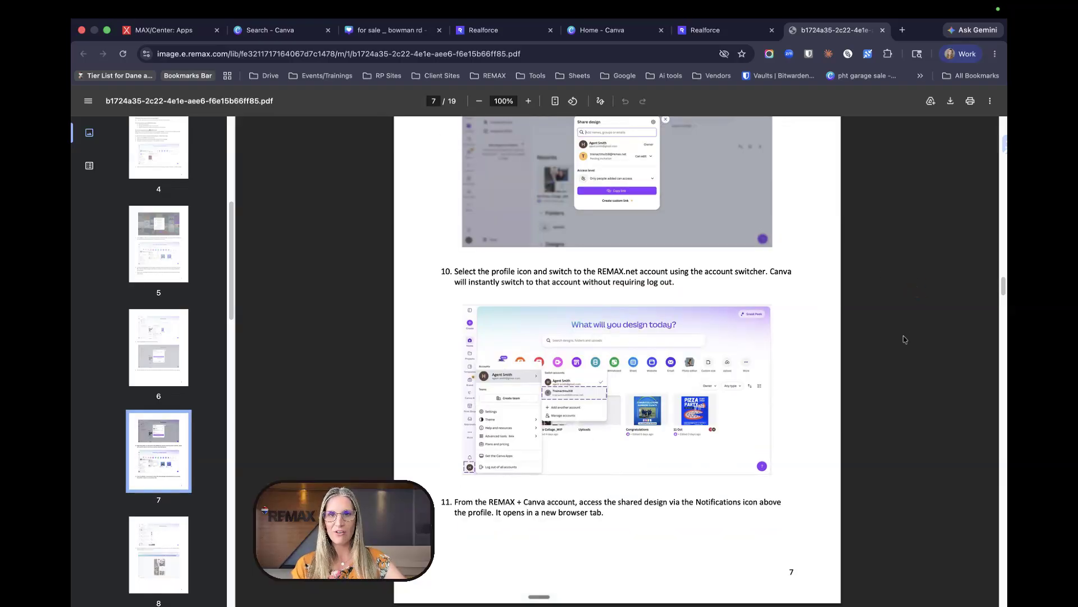